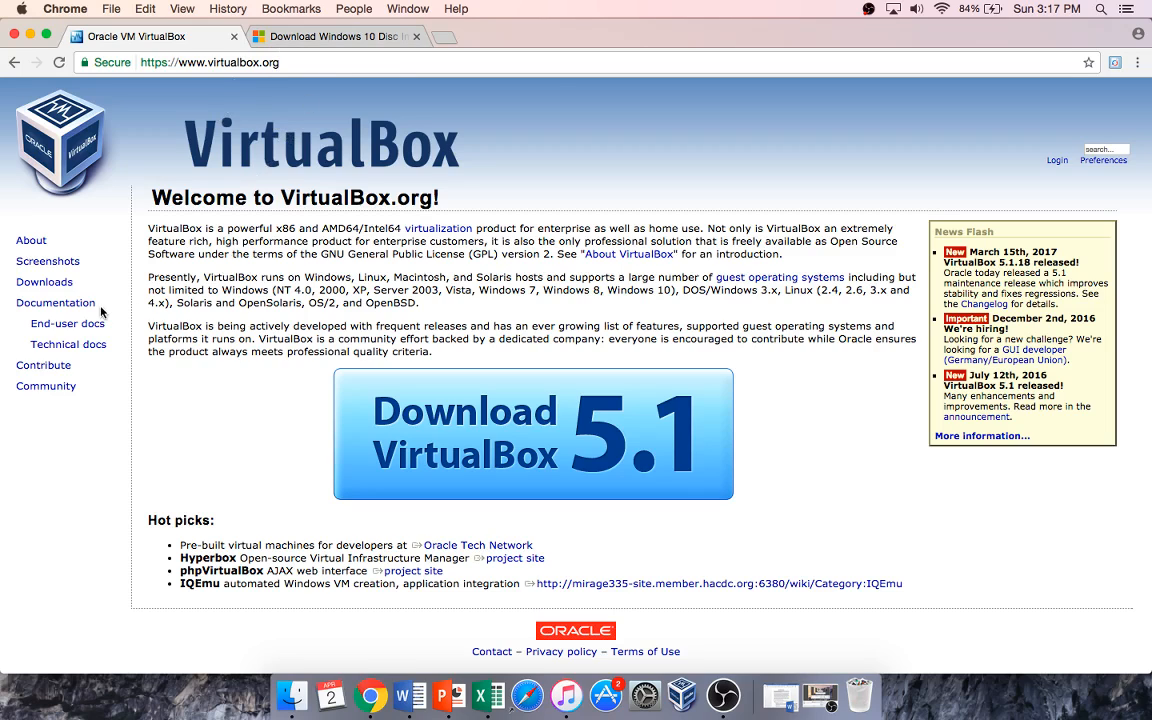
Start downloading the VirtualBox 5.1.18 platform package for OS X hosts from the Downloads page and cancel that download
click(56, 287)
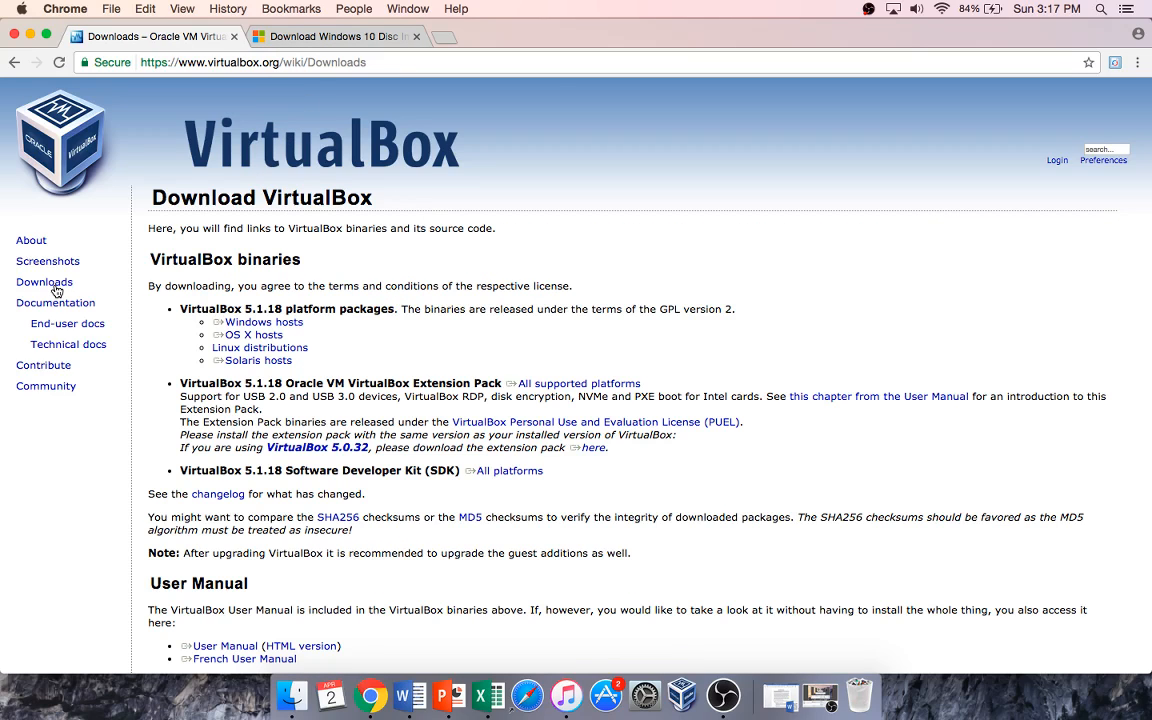
click(268, 347)
click(266, 338)
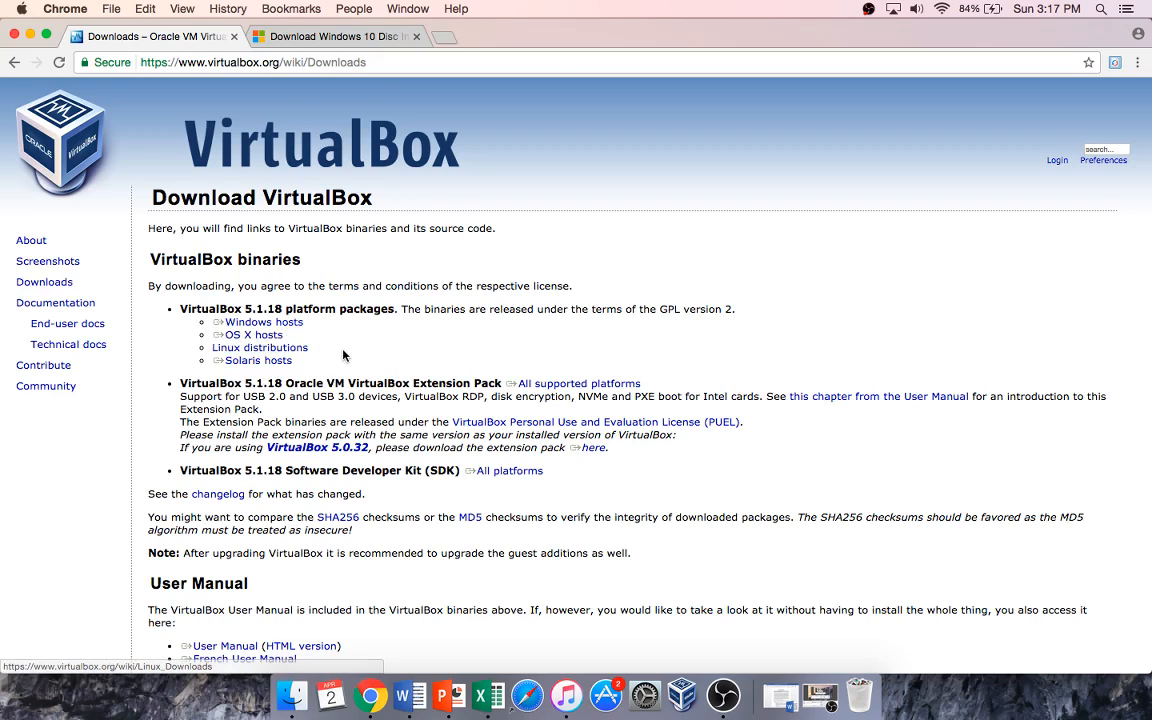
click(265, 347)
click(262, 337)
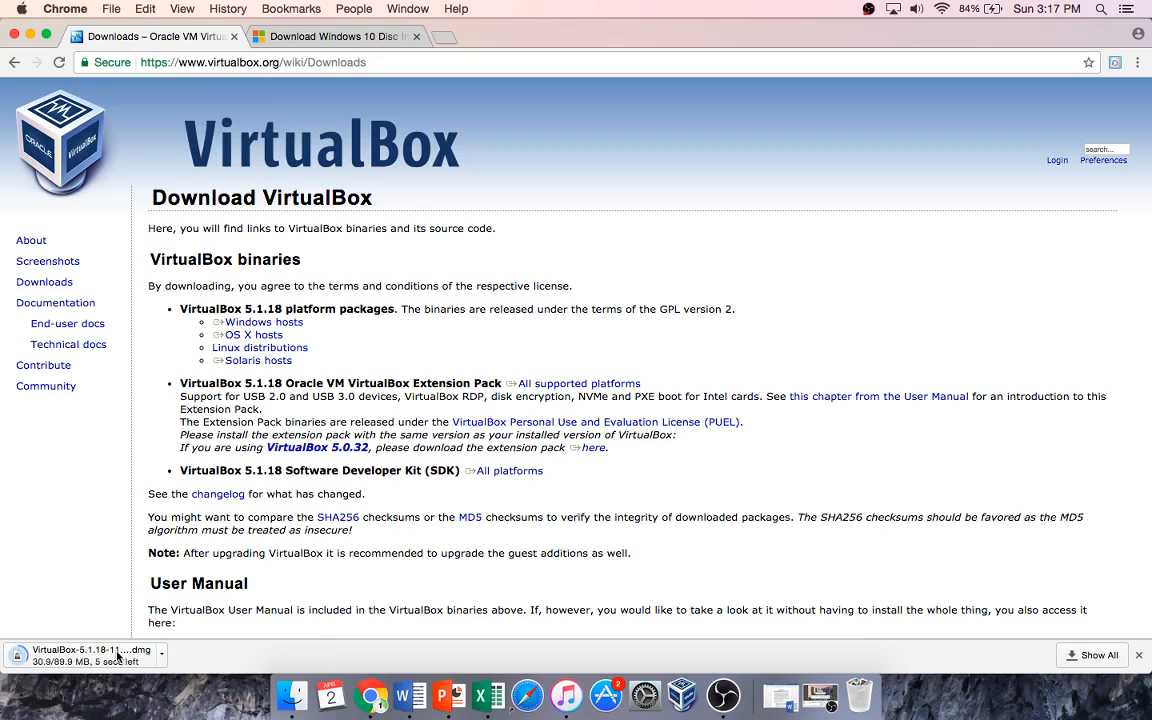
click(162, 657)
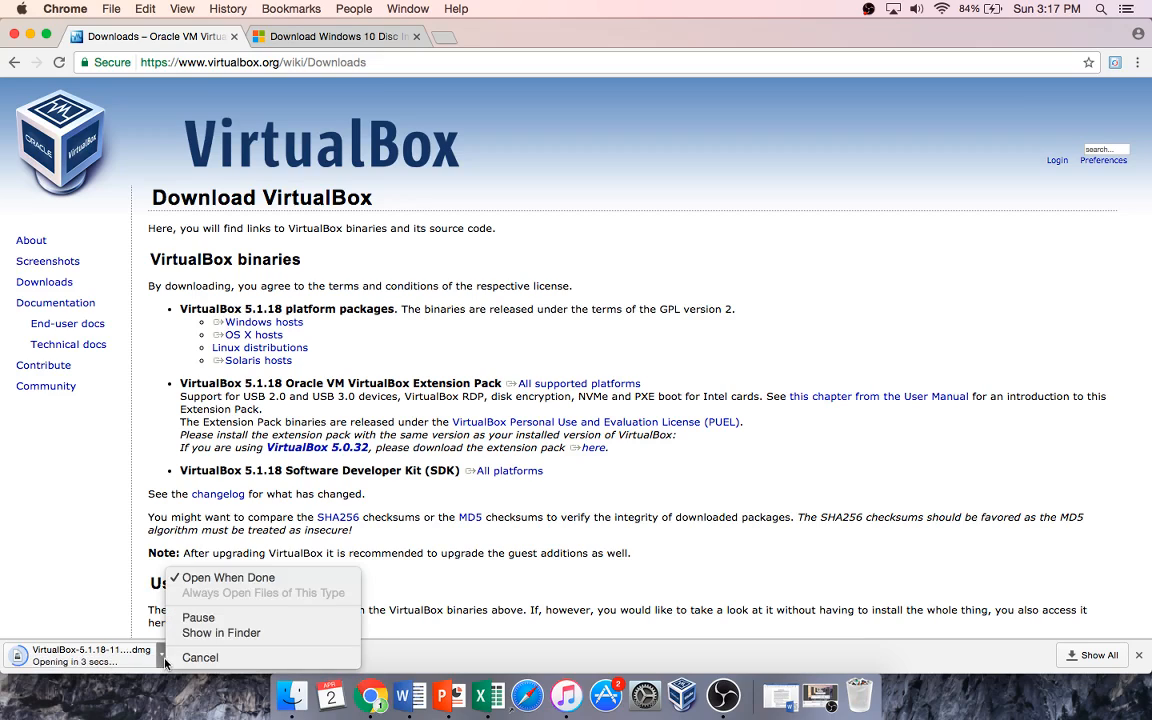
click(186, 658)
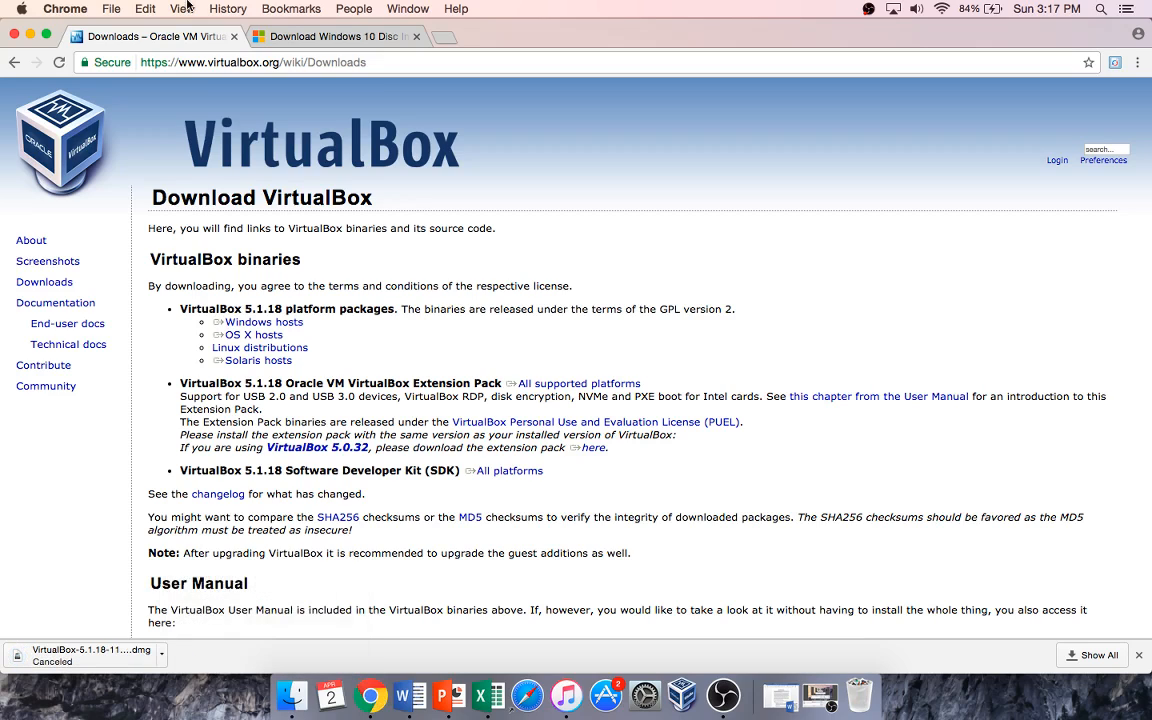
Minimize the browser, find VirtualBox in Finder's Applications folder and launch it
click(30, 34)
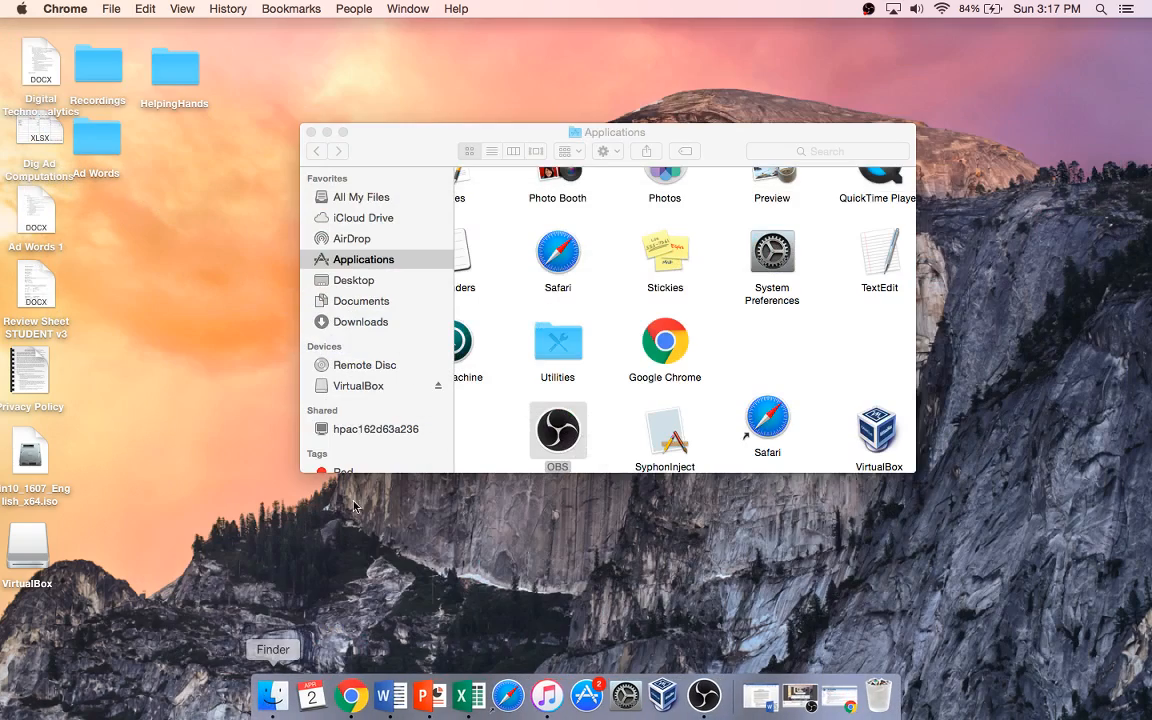
click(362, 260)
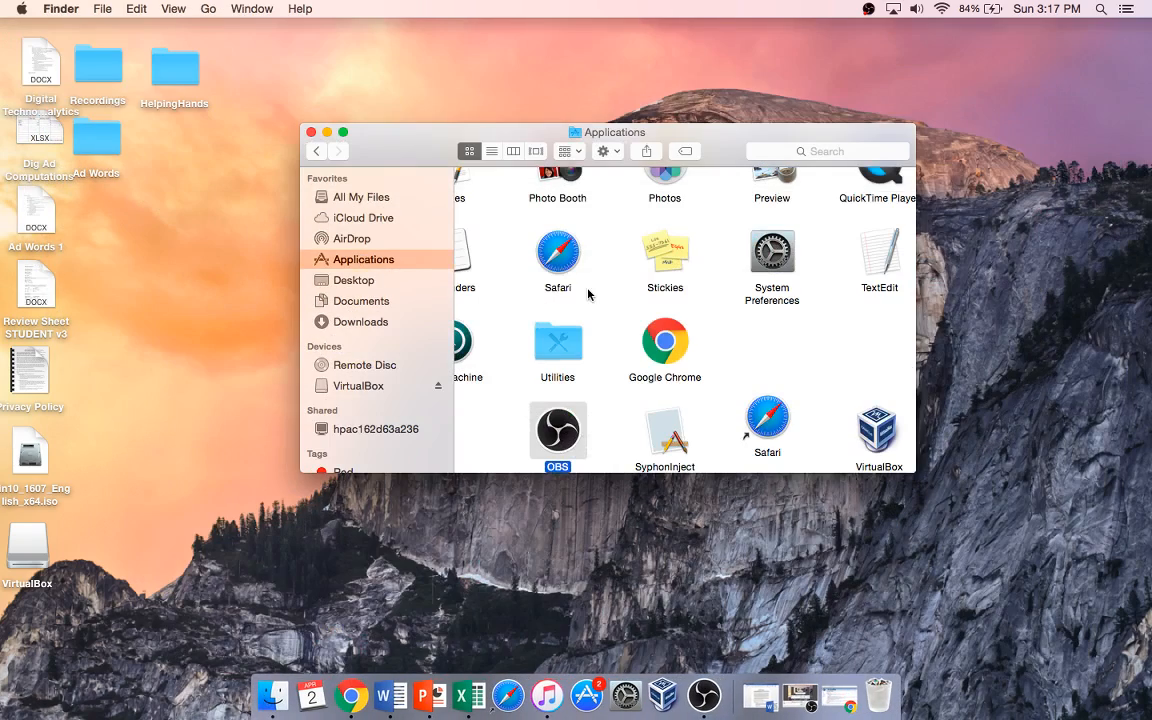
scroll(588, 293, up, 5)
scroll(588, 293, down, 10)
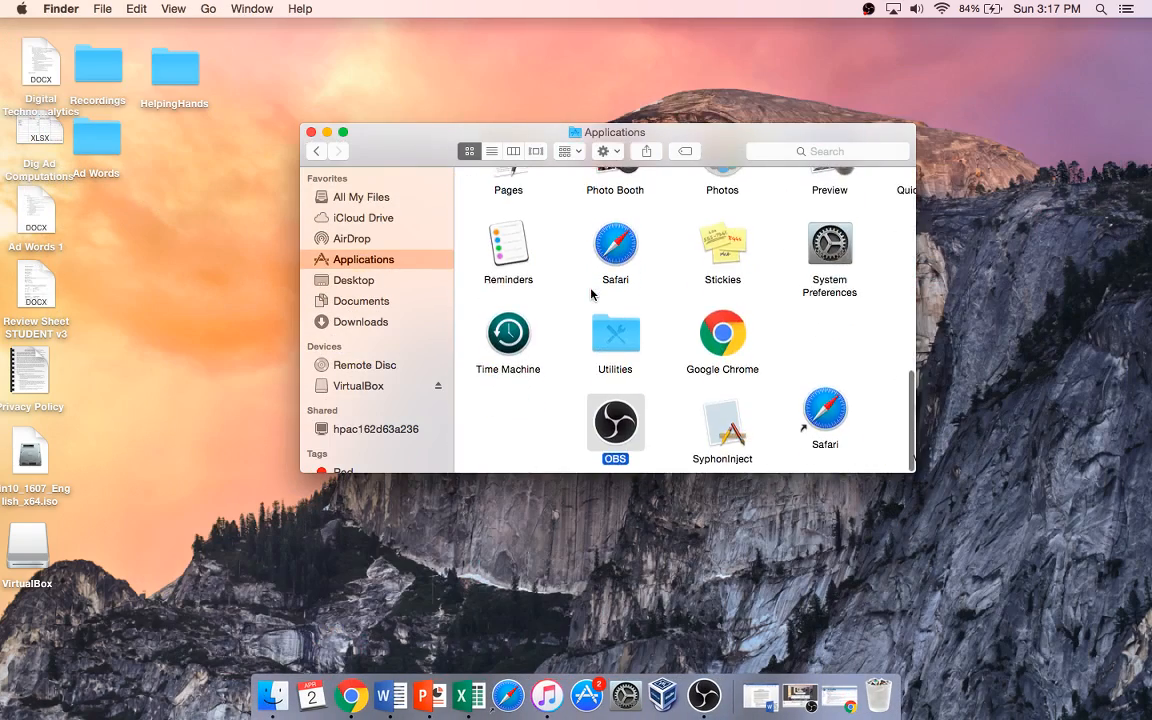
scroll(600, 300, up, 2)
scroll(600, 300, right, 3)
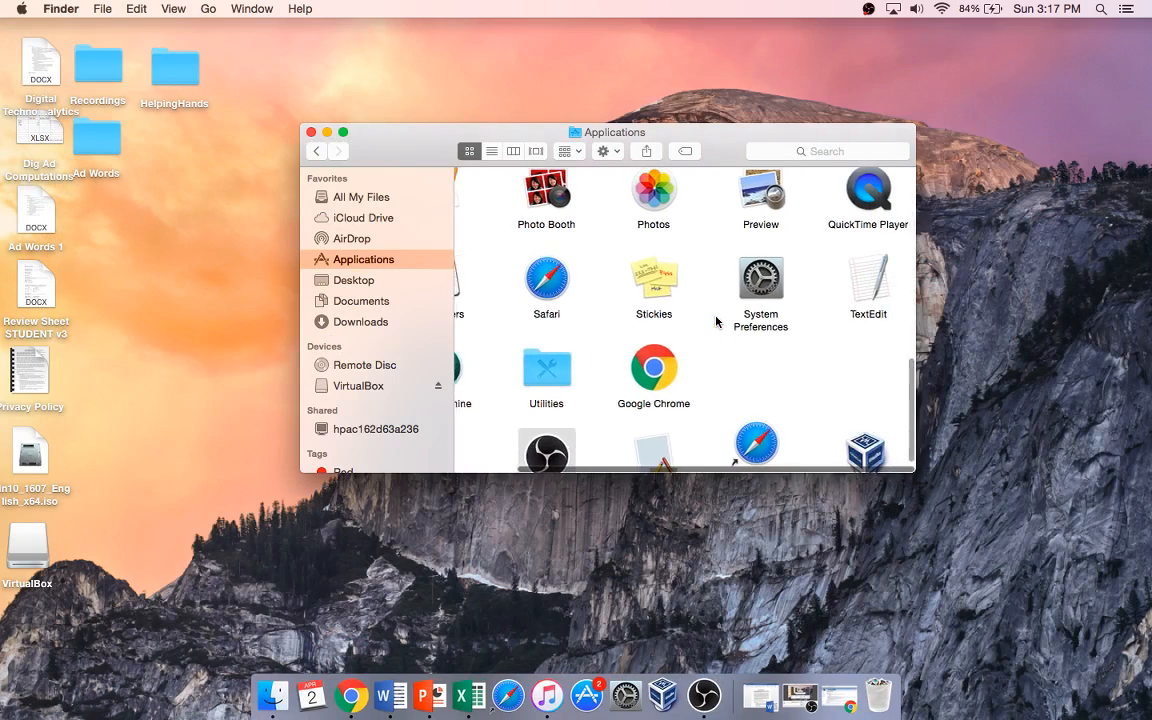
scroll(716, 320, down, 2)
scroll(784, 388, left, 2)
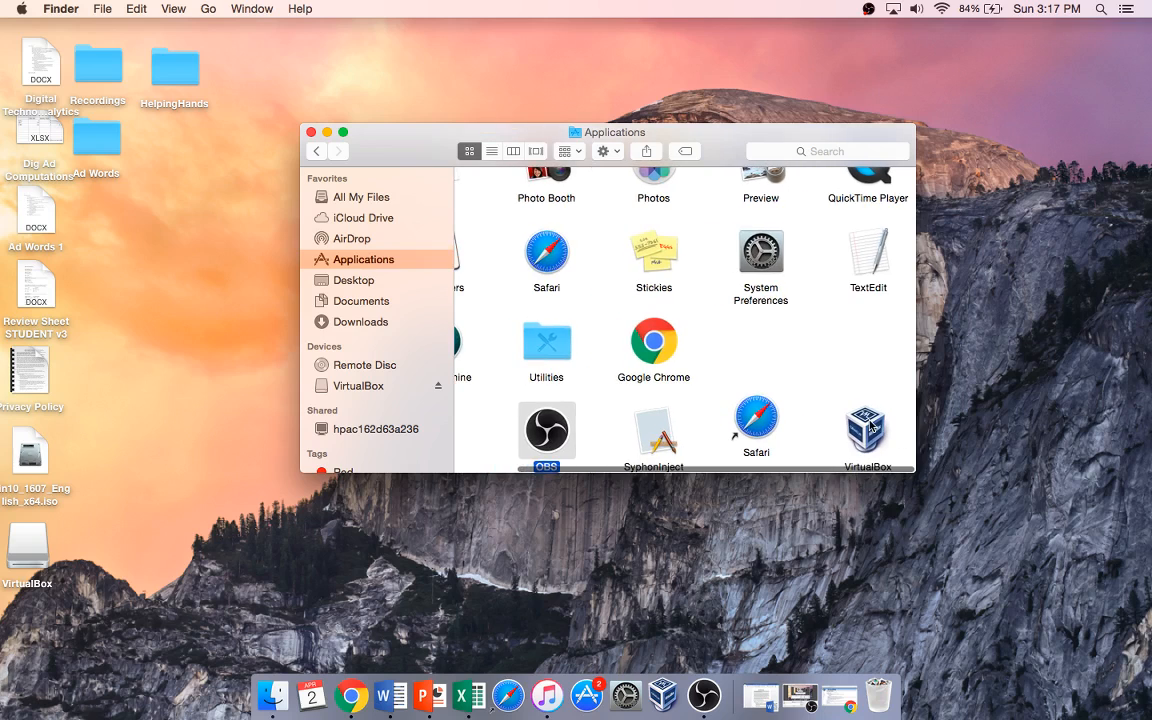
click(868, 432)
double_click(868, 432)
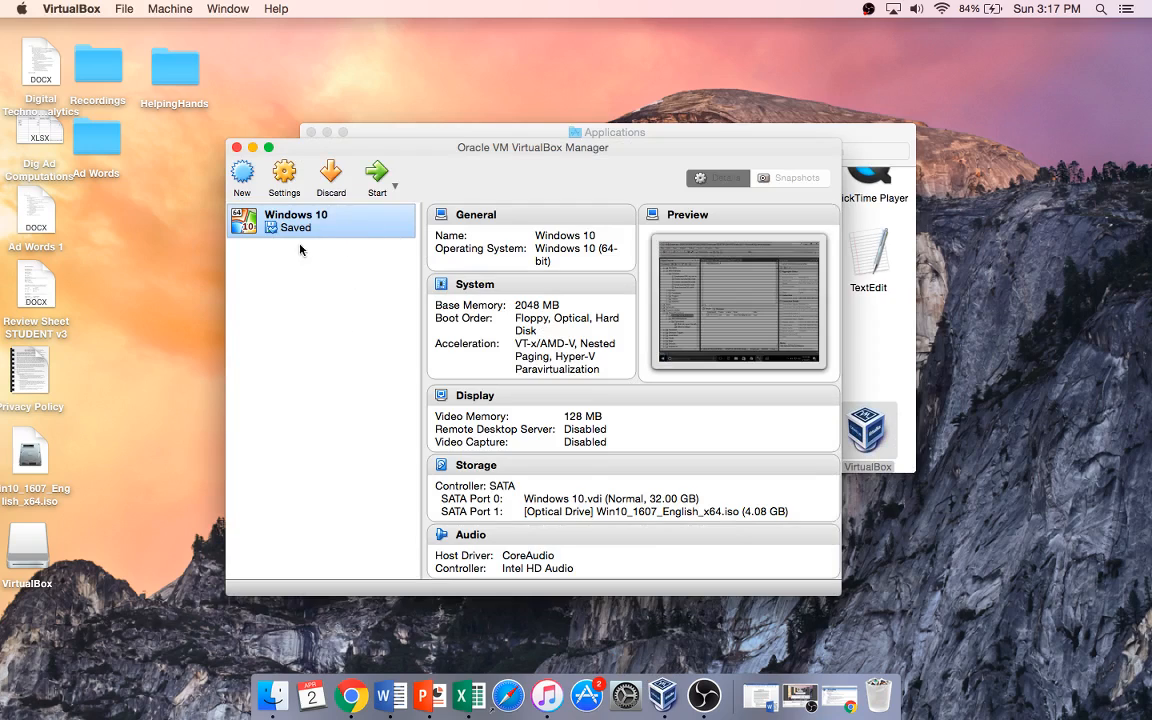
Minimize the Applications window and start the new virtual machine wizard in VirtualBox Manager
click(399, 136)
click(327, 132)
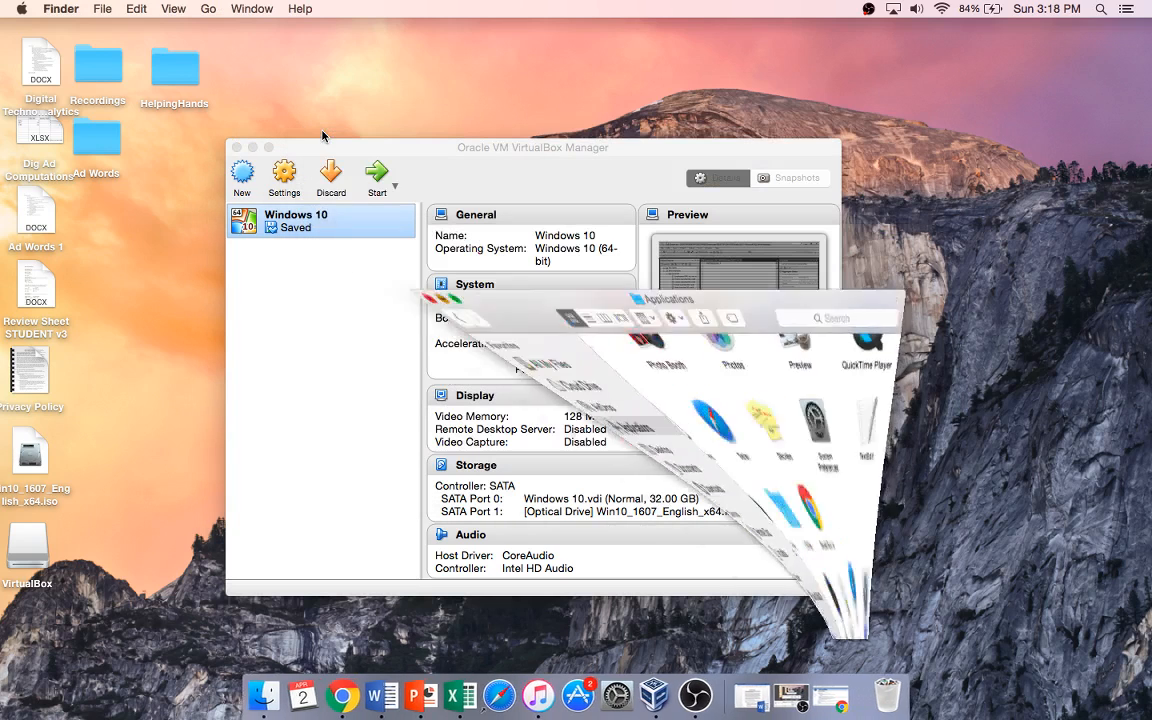
click(242, 178)
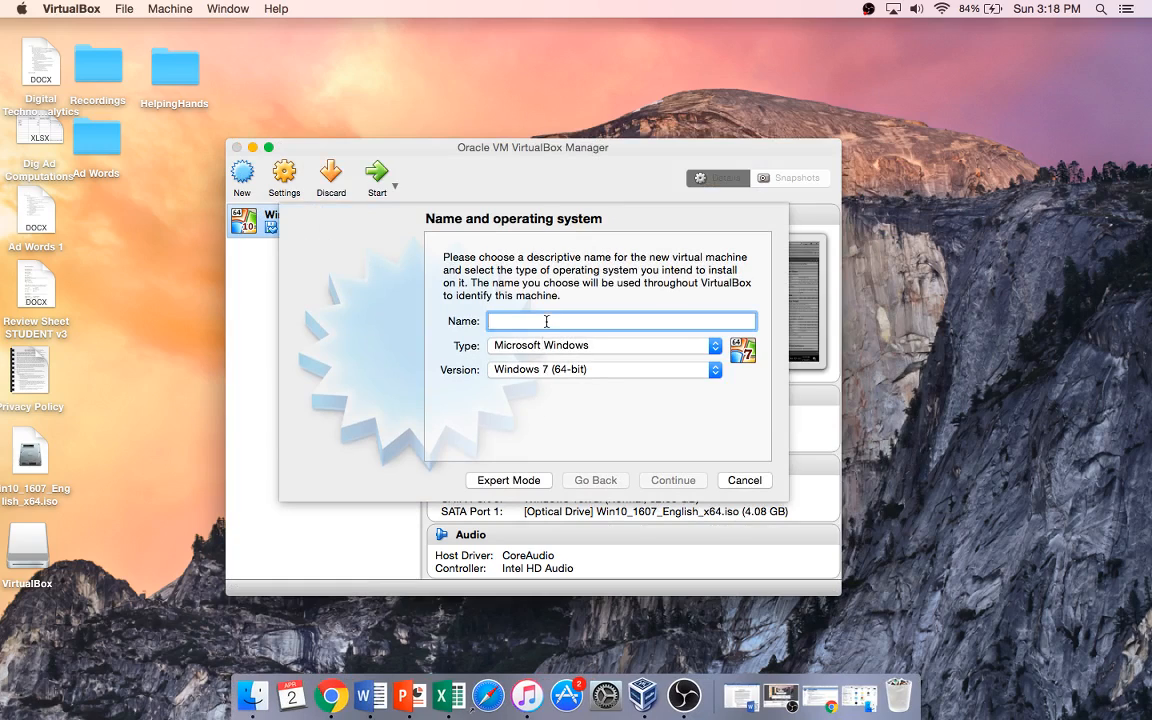
Switch to Chrome and, on Microsoft's Windows 10 Disc Image download page, choose and confirm the Windows 10 edition
click(334, 706)
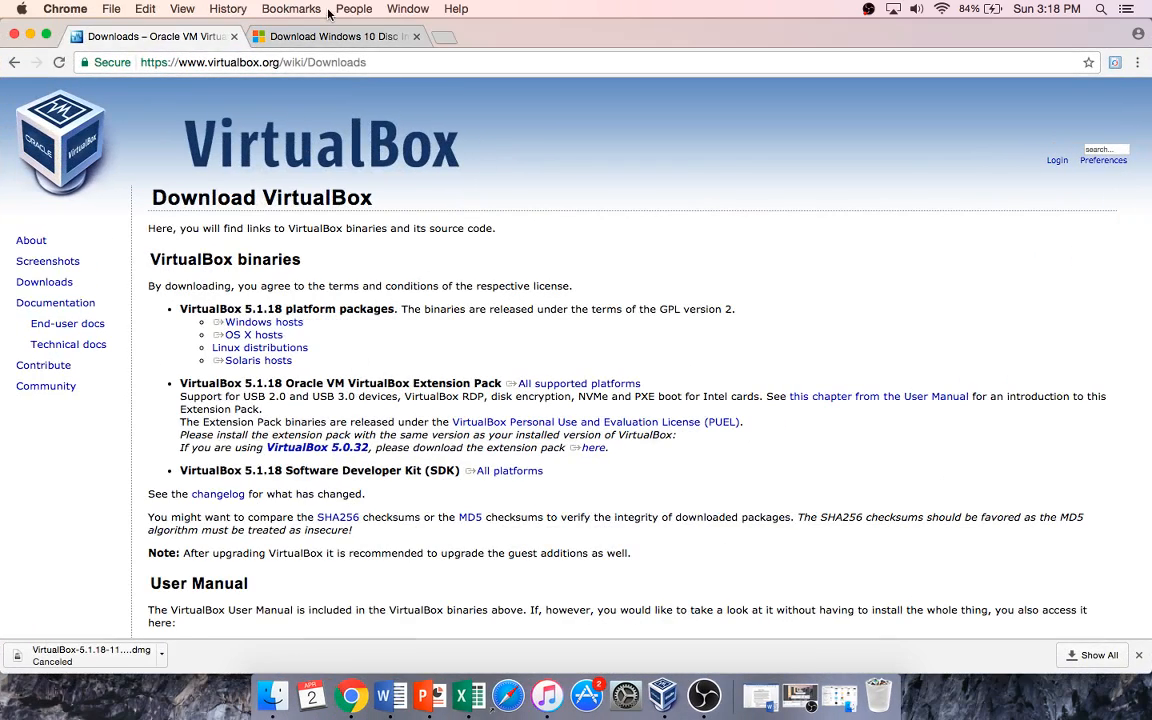
click(310, 36)
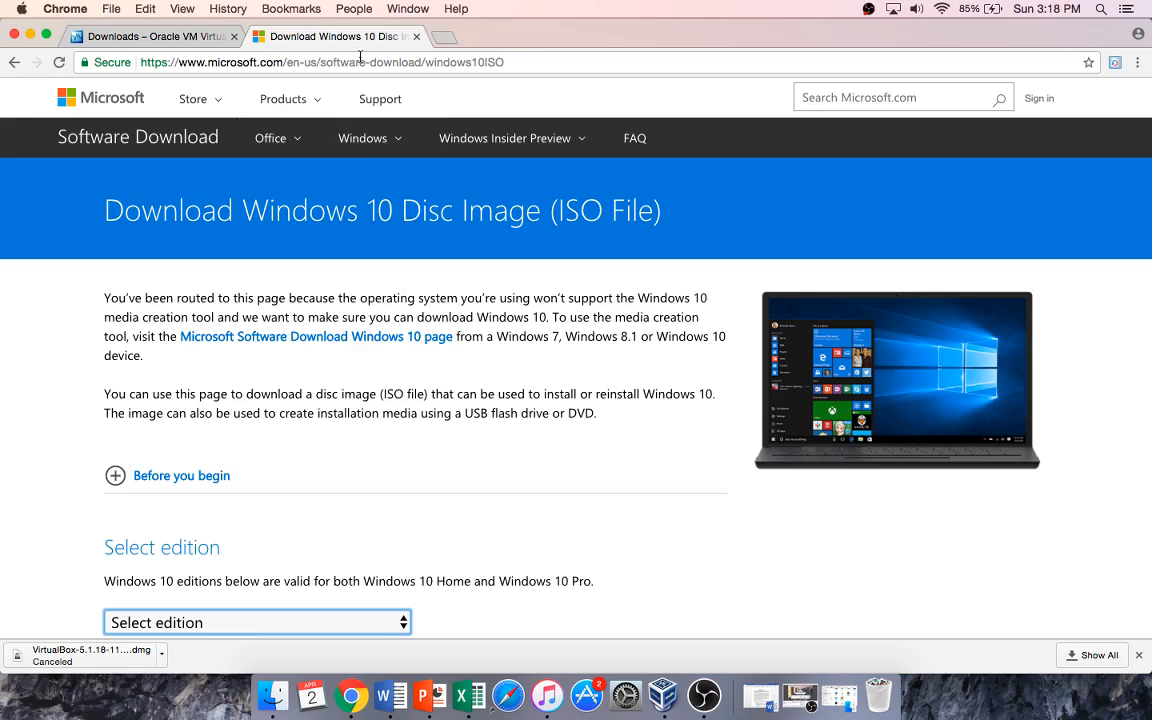
scroll(298, 334, down, 5)
click(298, 318)
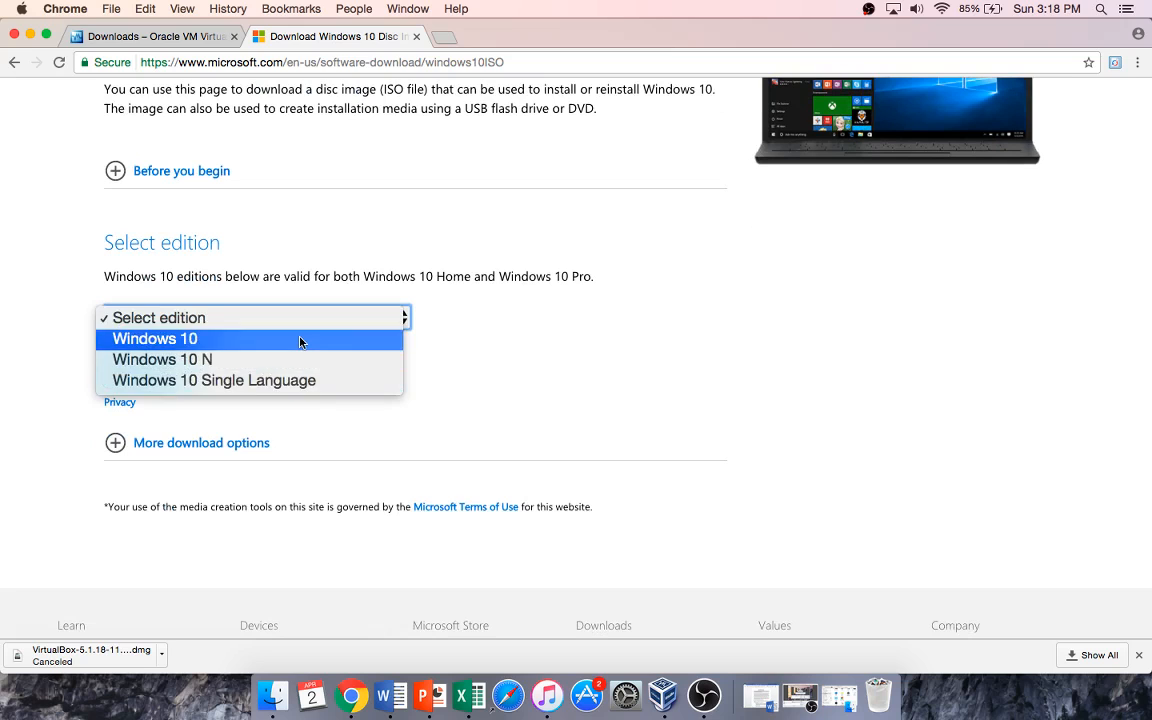
click(299, 342)
click(185, 376)
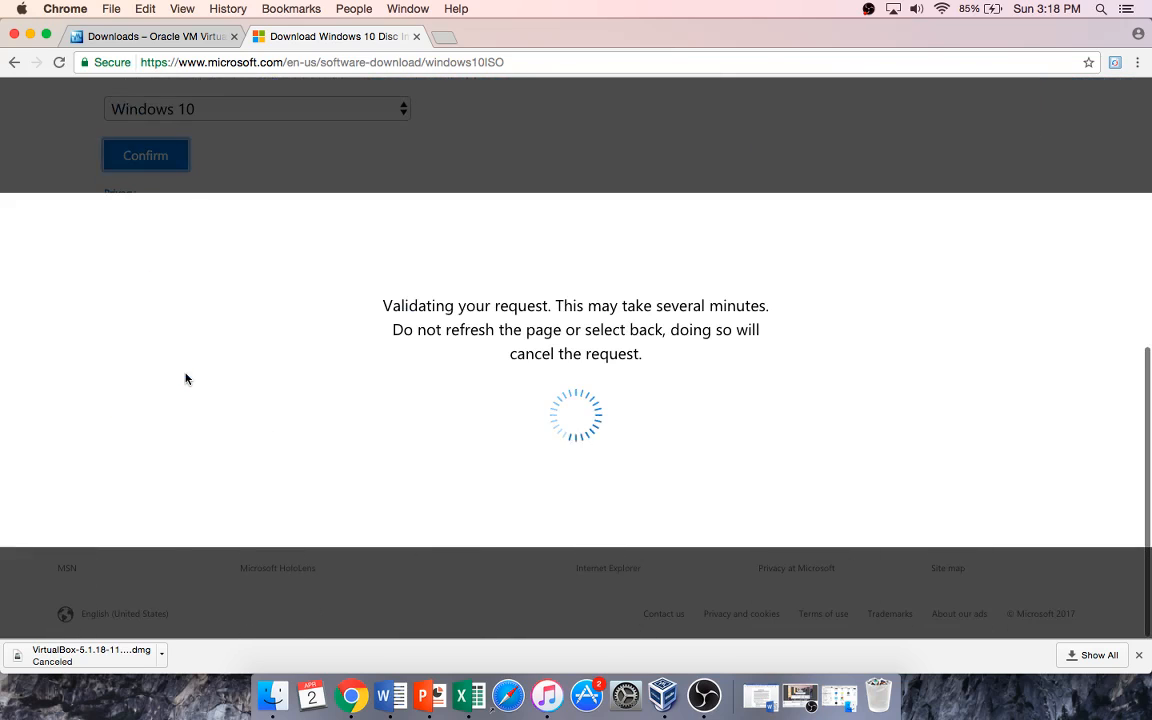
View the product languages offered for the Windows 10 disc image and close the list without choosing one
scroll(317, 384, down, 1)
scroll(317, 384, up, 3)
scroll(317, 384, down, 2)
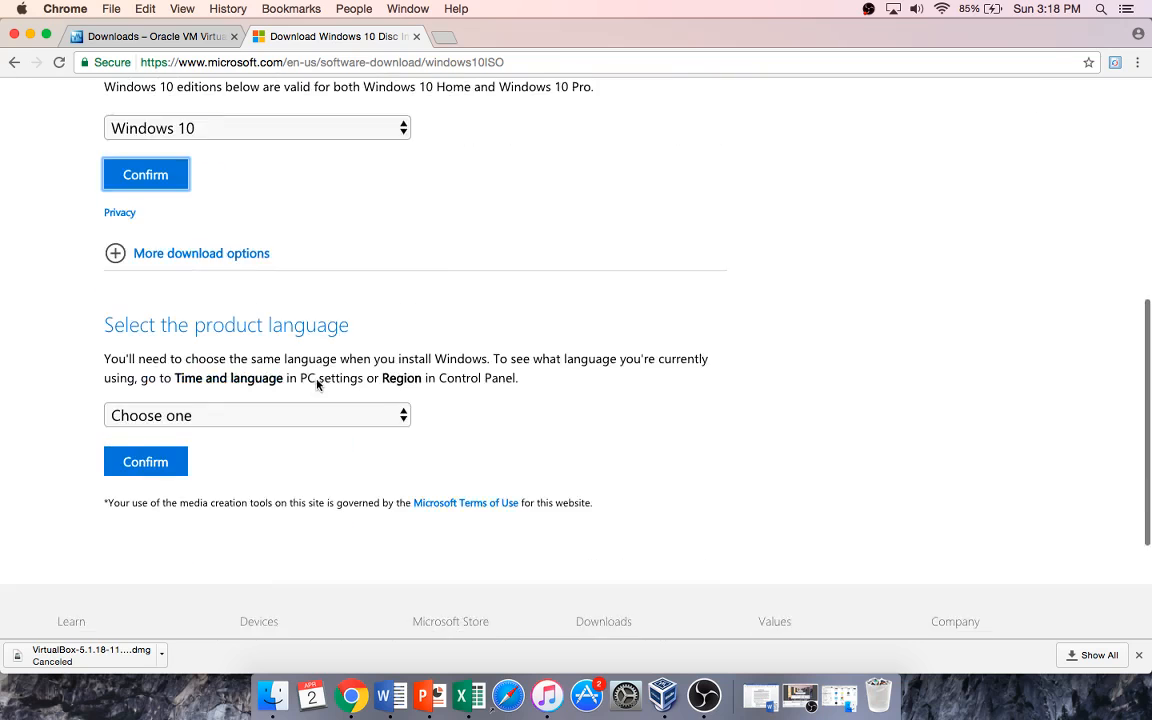
scroll(317, 384, down, 1)
click(282, 363)
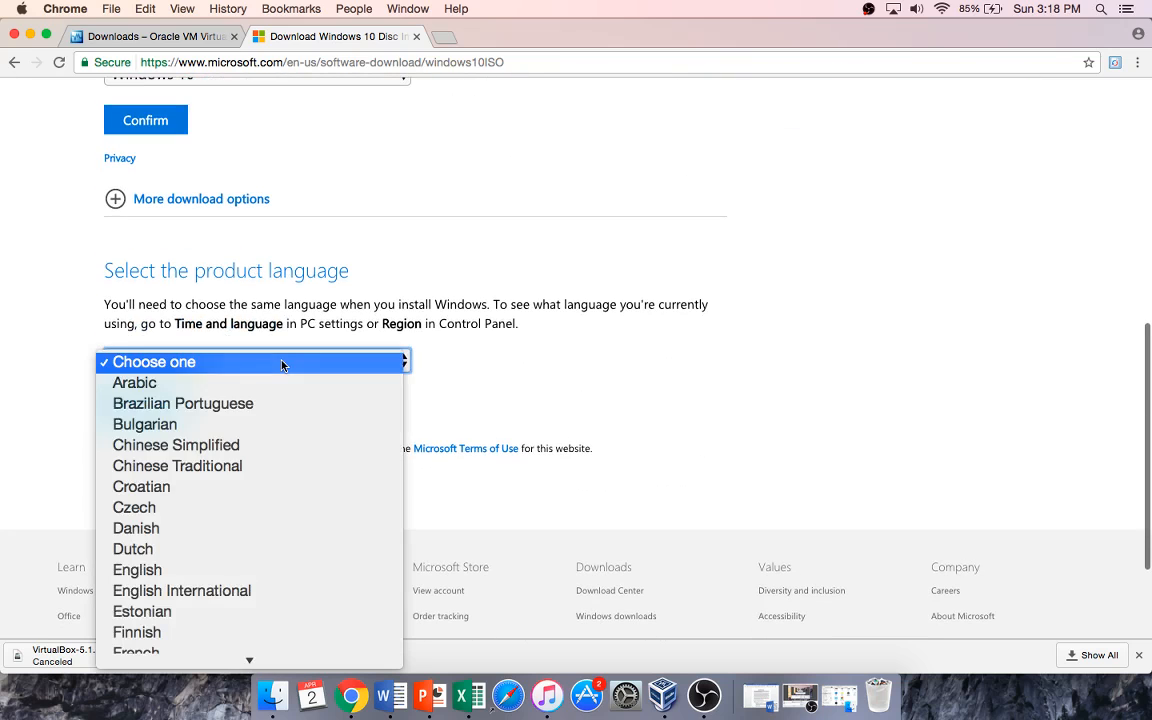
click(602, 361)
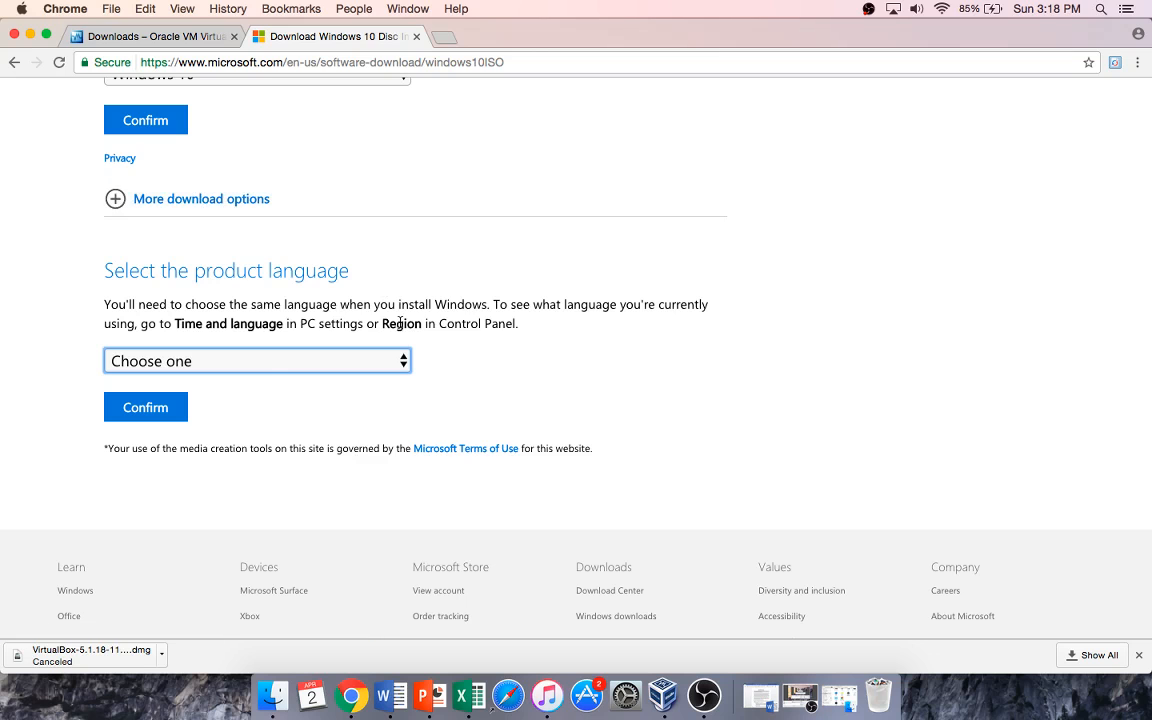
Return to the desktop, select the Win10_1607_English_x64.iso file and cancel the open virtual machine wizard
click(30, 34)
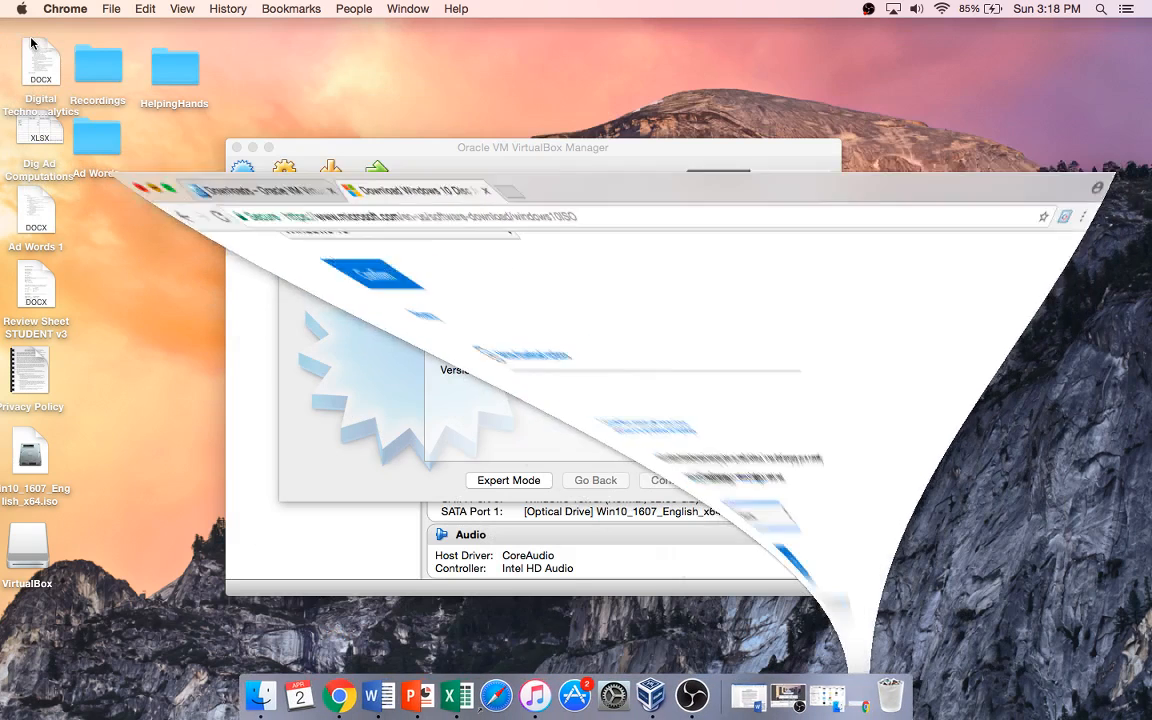
mouse_move(36, 452)
mouse_down()
mouse_move(174, 481)
mouse_move(734, 380)
mouse_move(604, 297)
mouse_move(272, 246)
mouse_move(8, 377)
mouse_move(46, 450)
mouse_move(38, 457)
mouse_up()
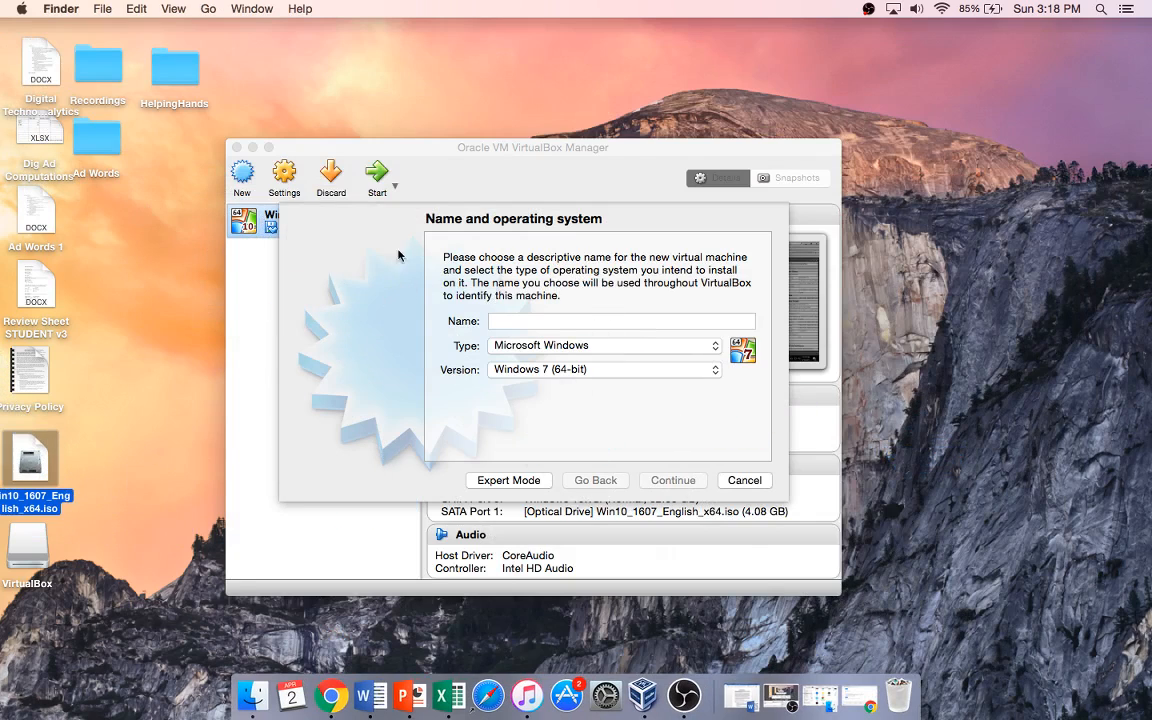
click(744, 480)
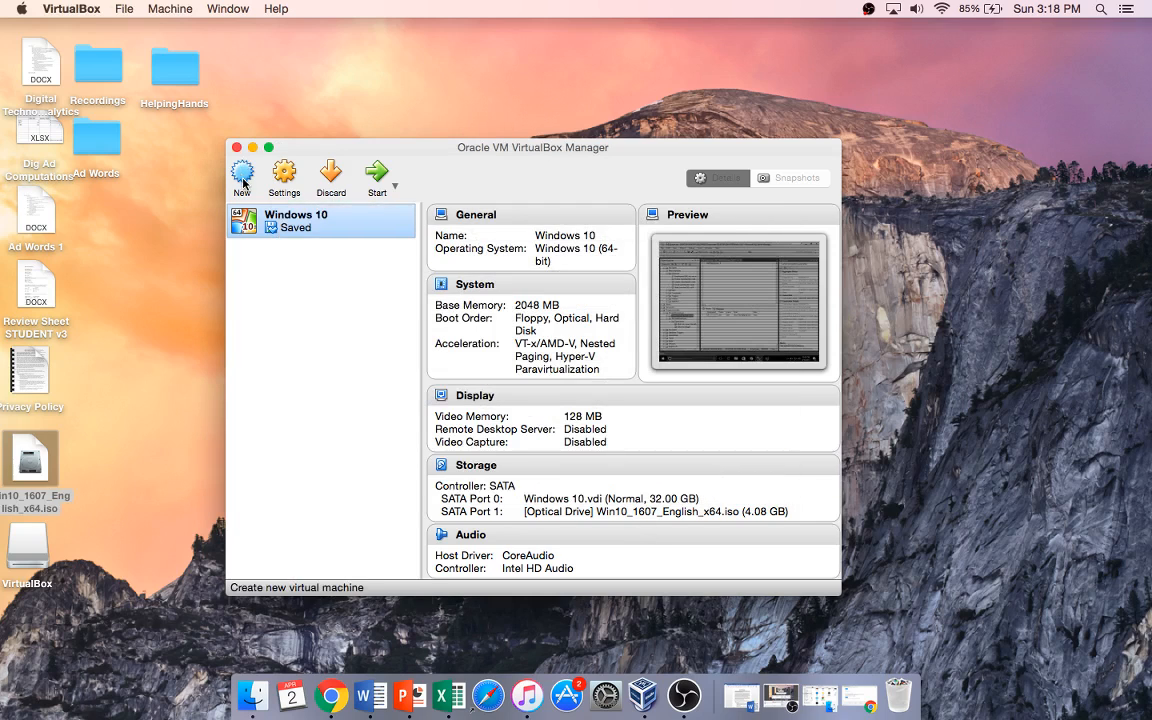
Start a new virtual machine and name it Windows Tutorial
click(242, 176)
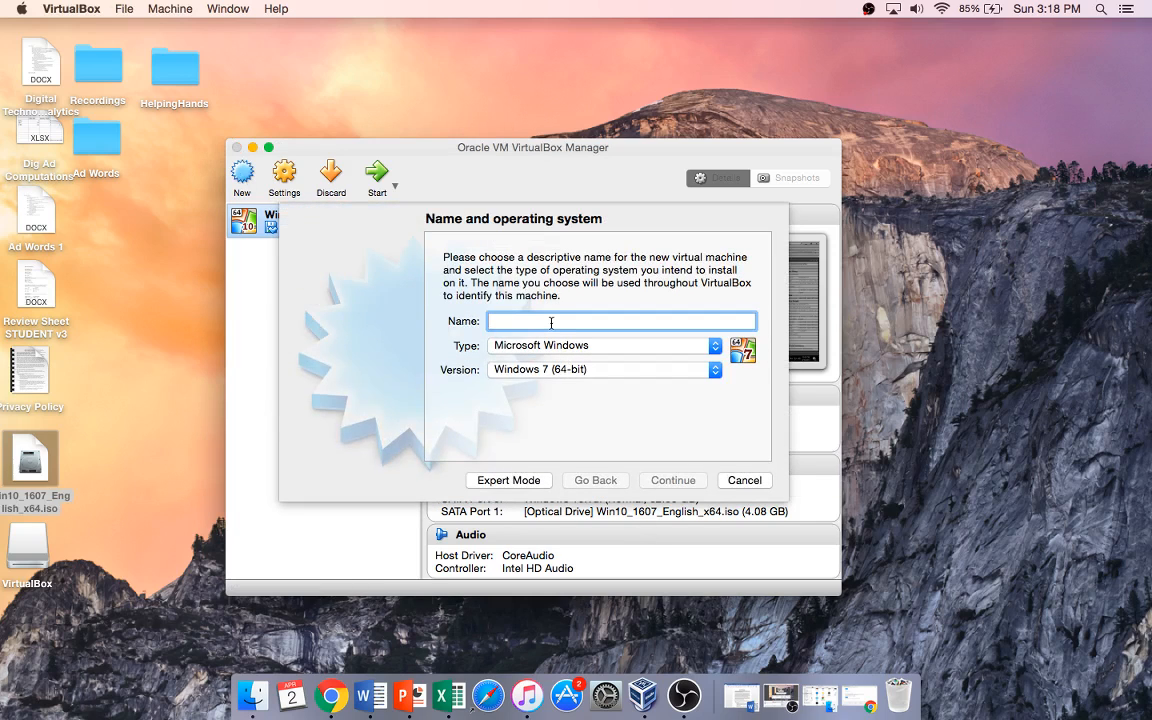
text(Windo)
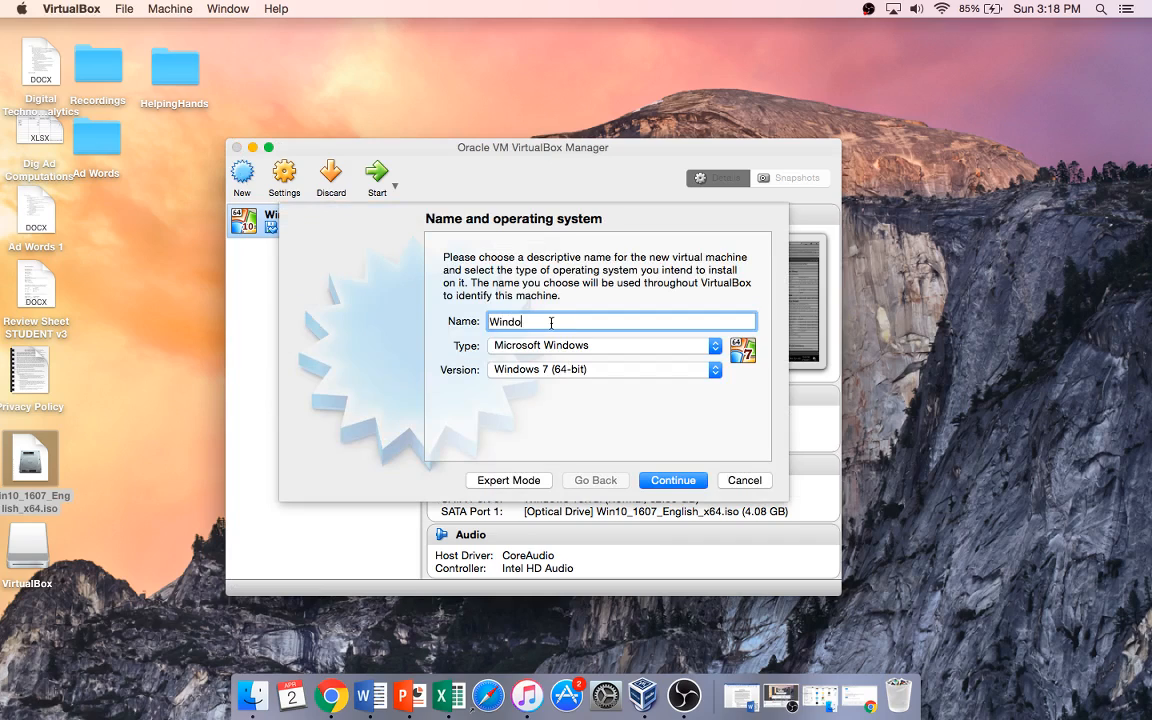
text(ws 10)
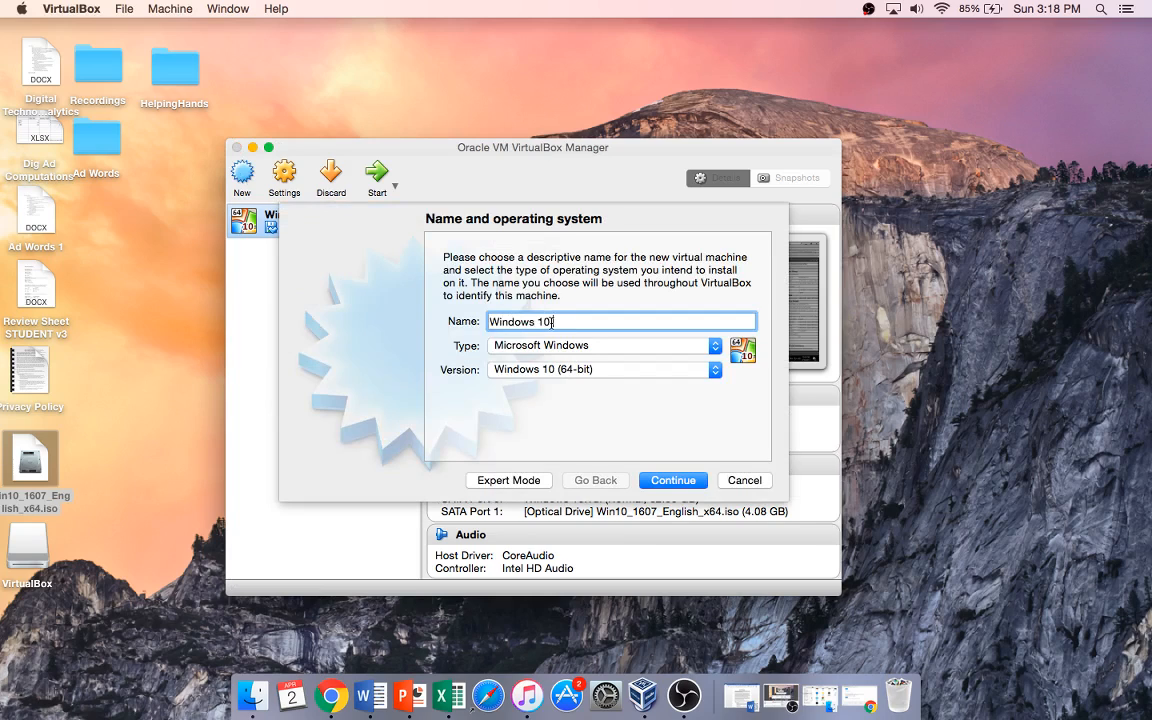
text( T)
double_click(551, 323)
text(utorial)
Set the virtual machine's version to Windows 10 (64-bit) and continue to the memory settings
click(576, 369)
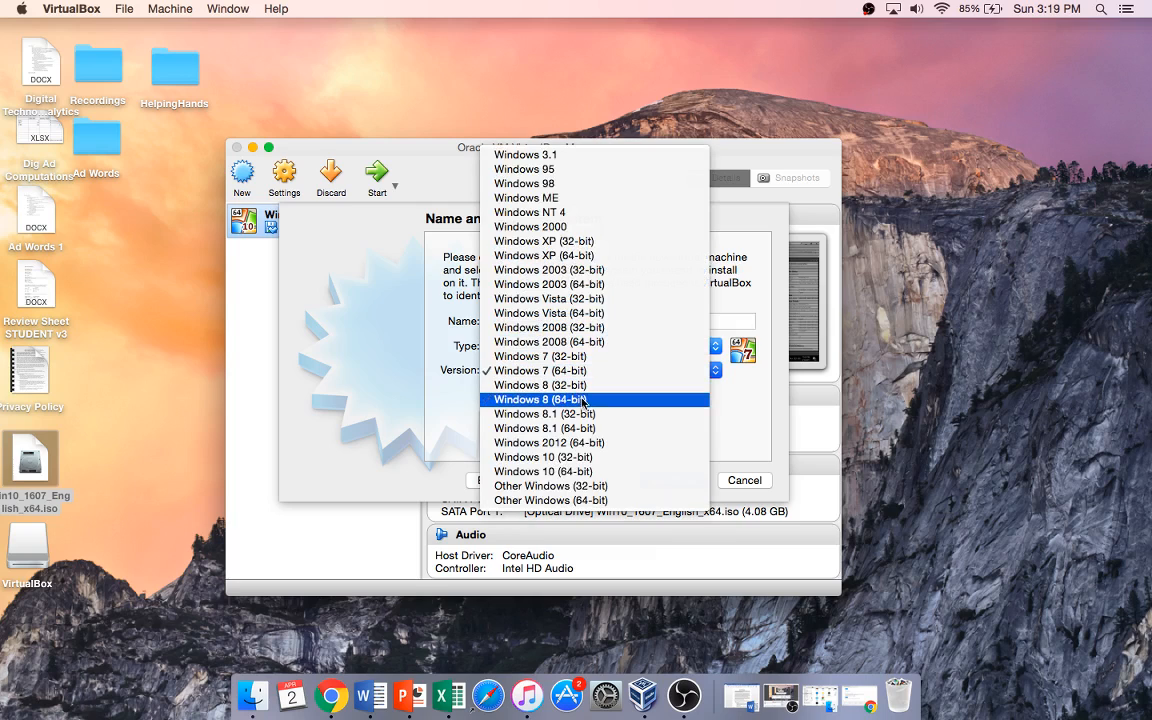
click(588, 472)
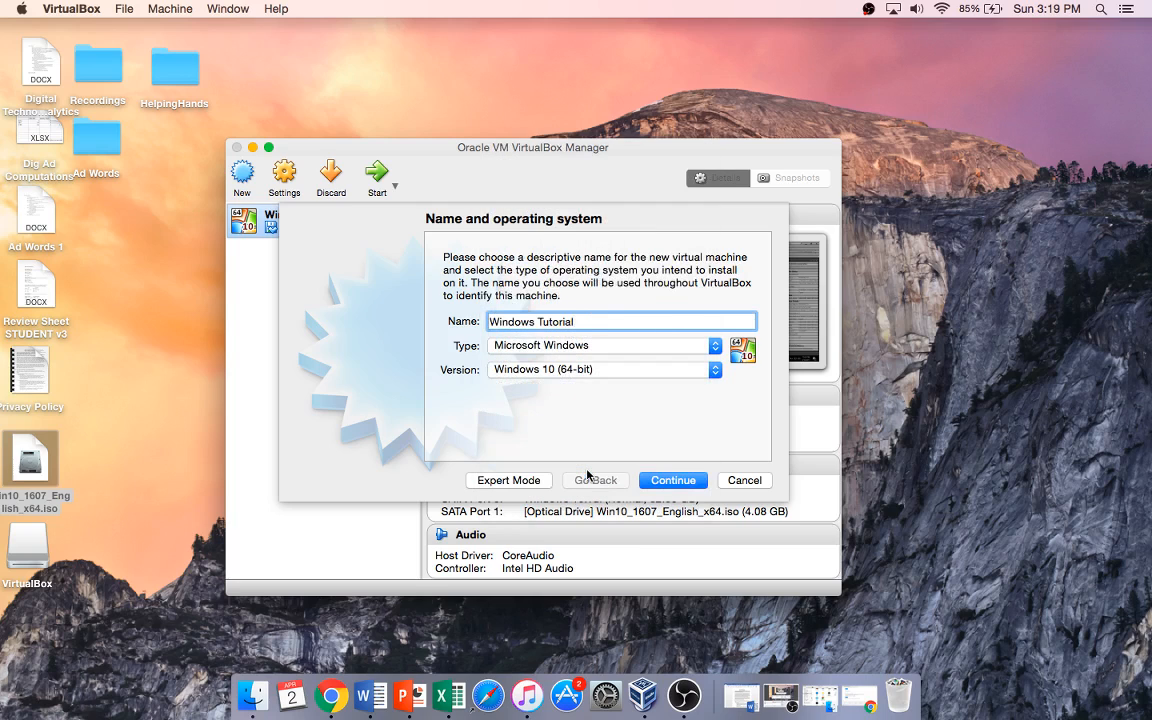
click(610, 369)
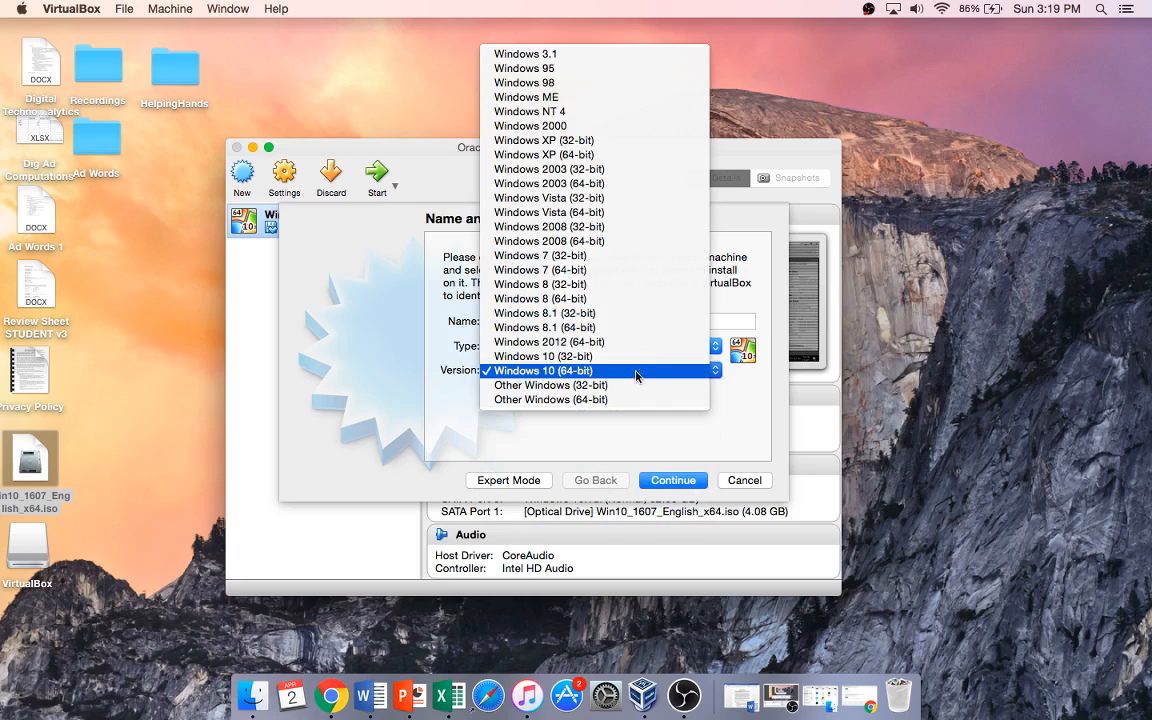
click(635, 371)
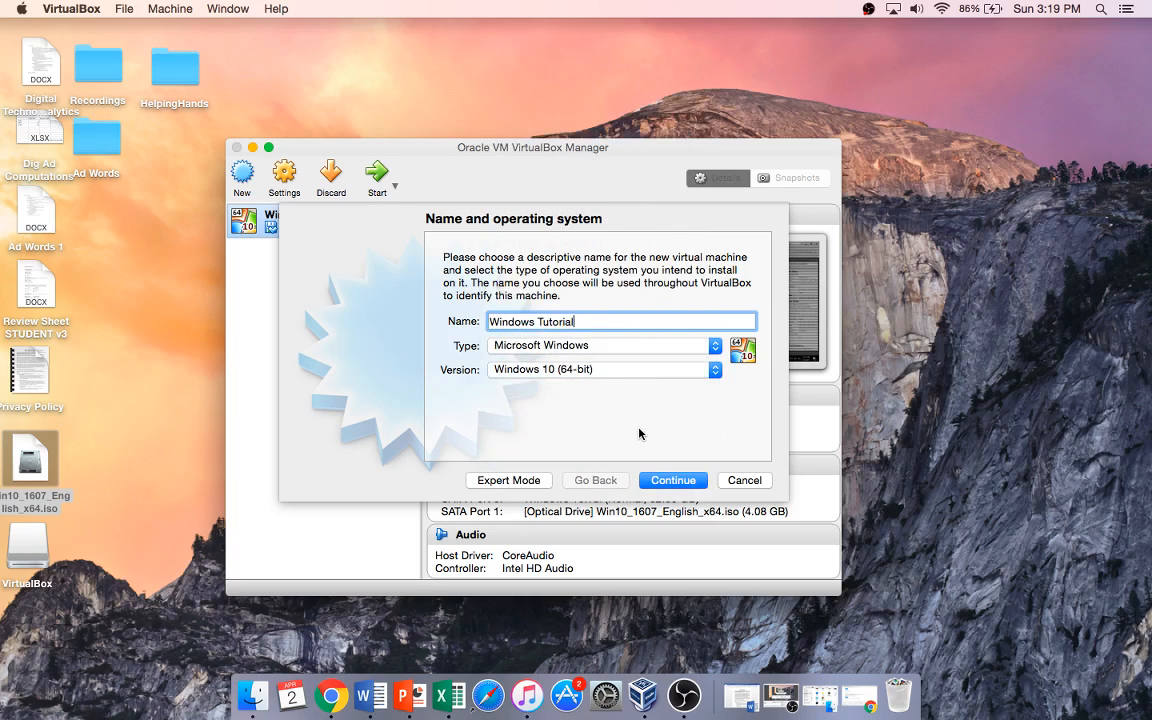
click(667, 480)
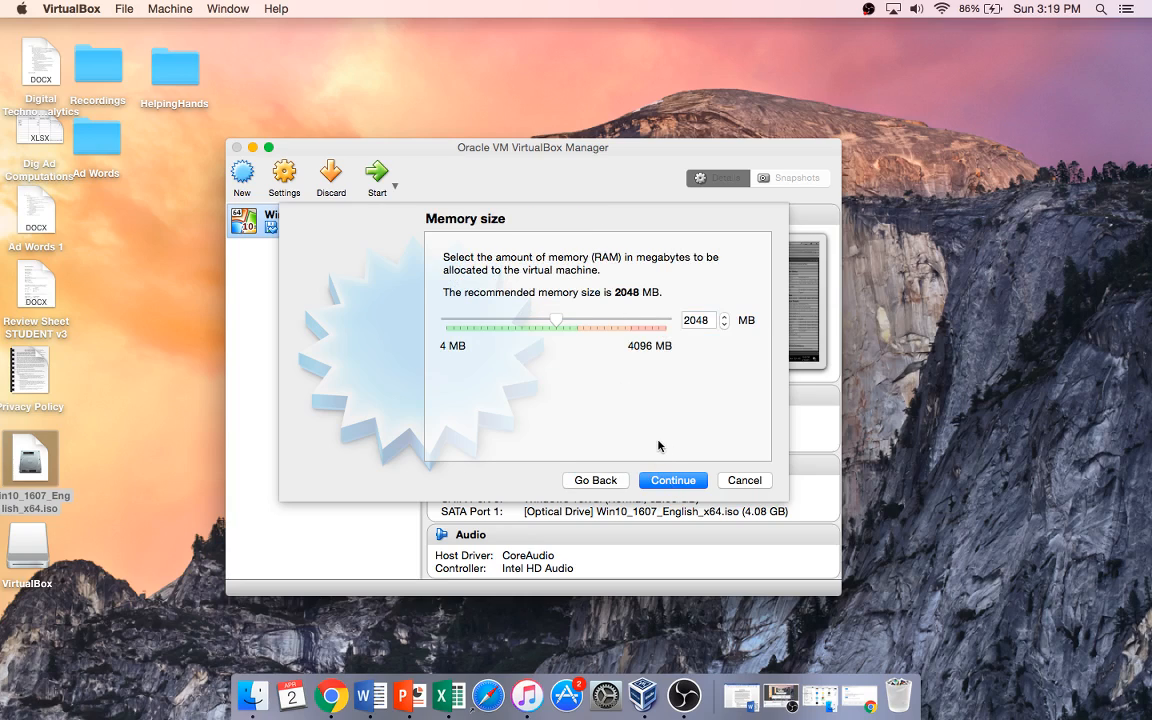
Create the virtual machine with 2048 MB of memory and a new dynamically allocated 32.00 GB VDI hard disk named Windows Tutorial
click(662, 480)
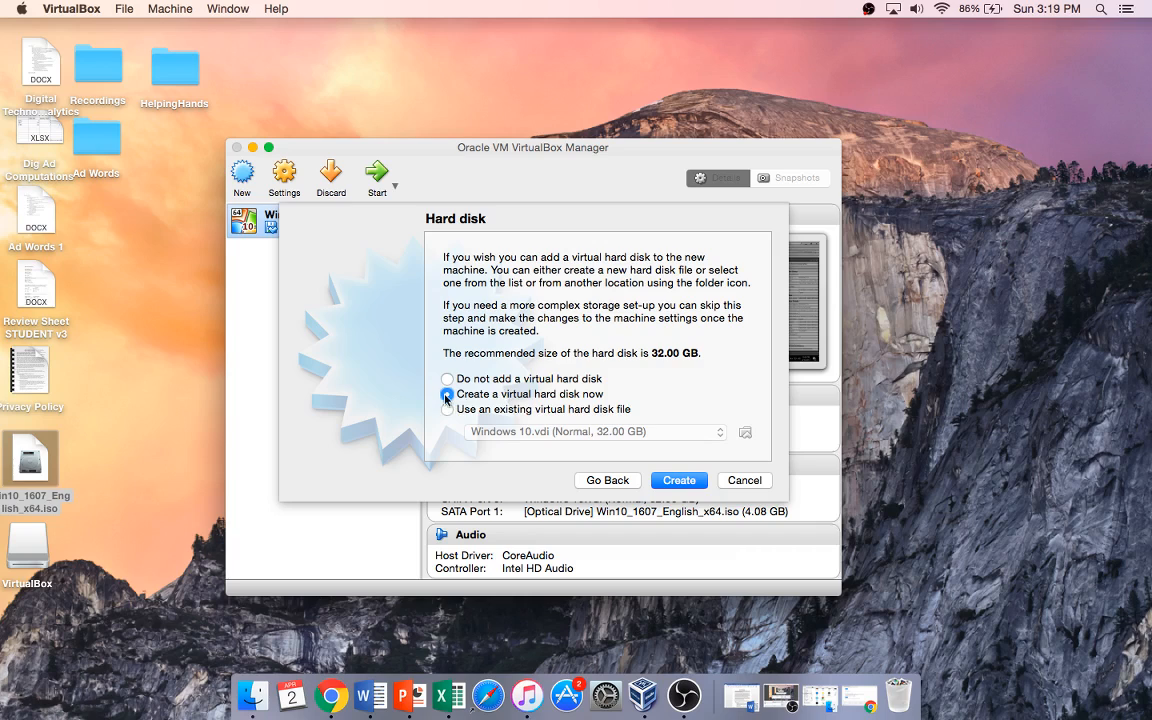
click(675, 484)
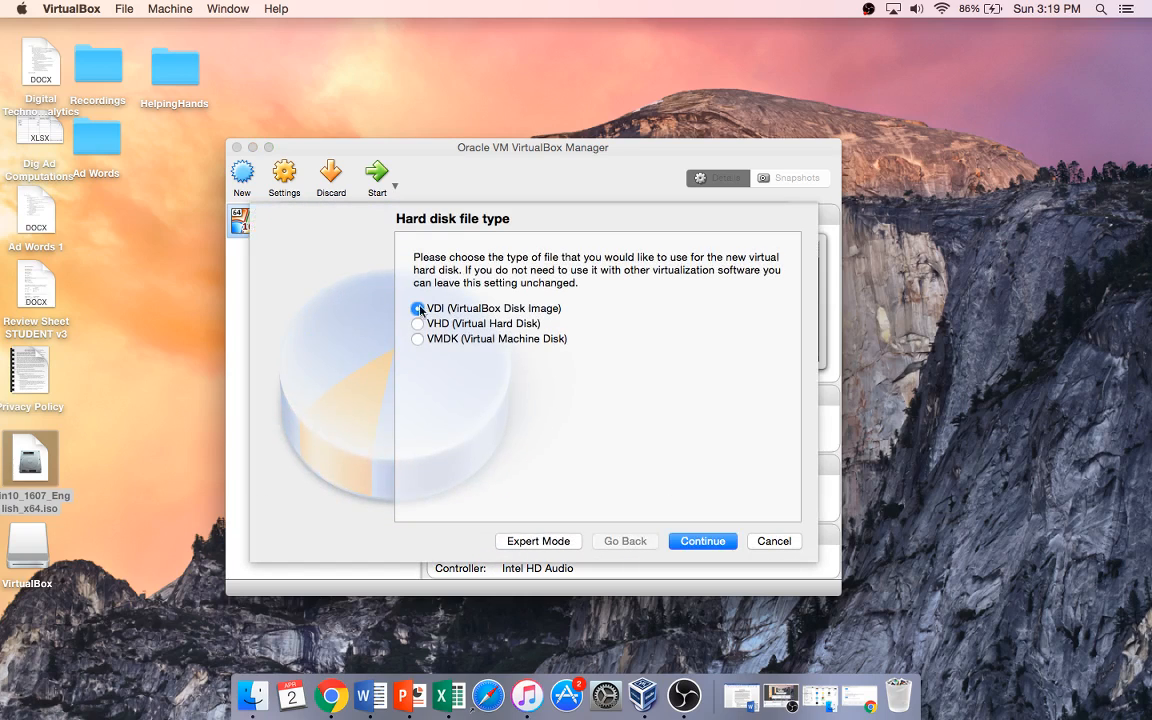
click(698, 540)
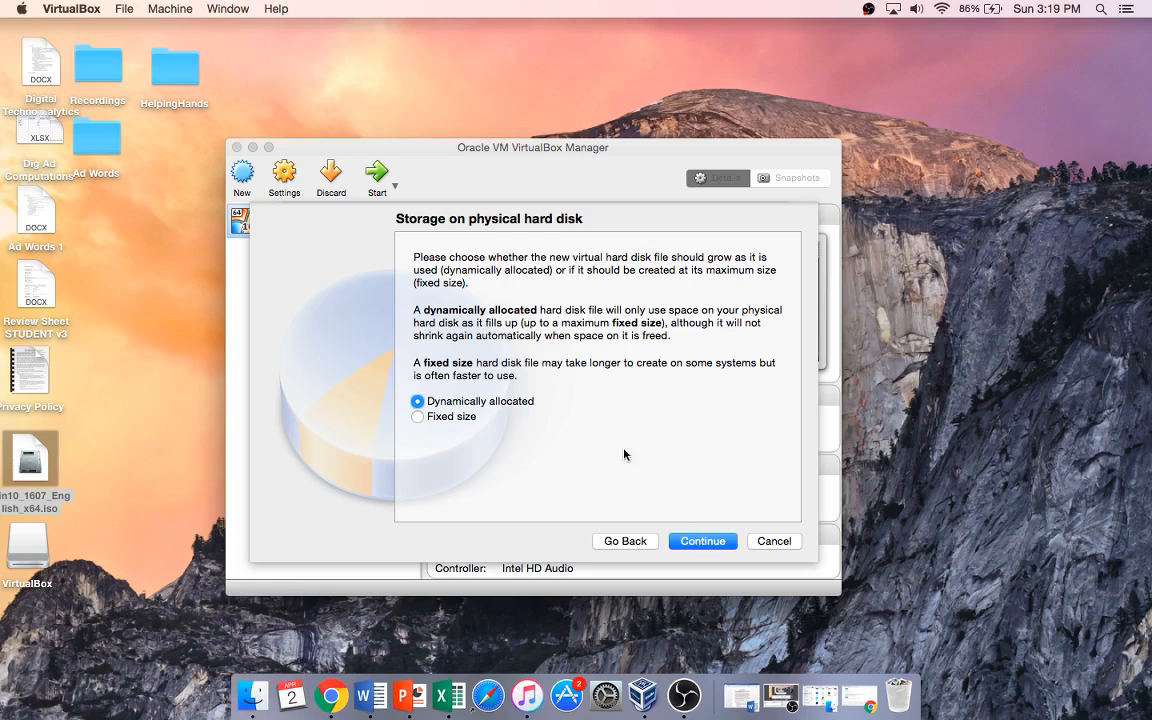
click(677, 540)
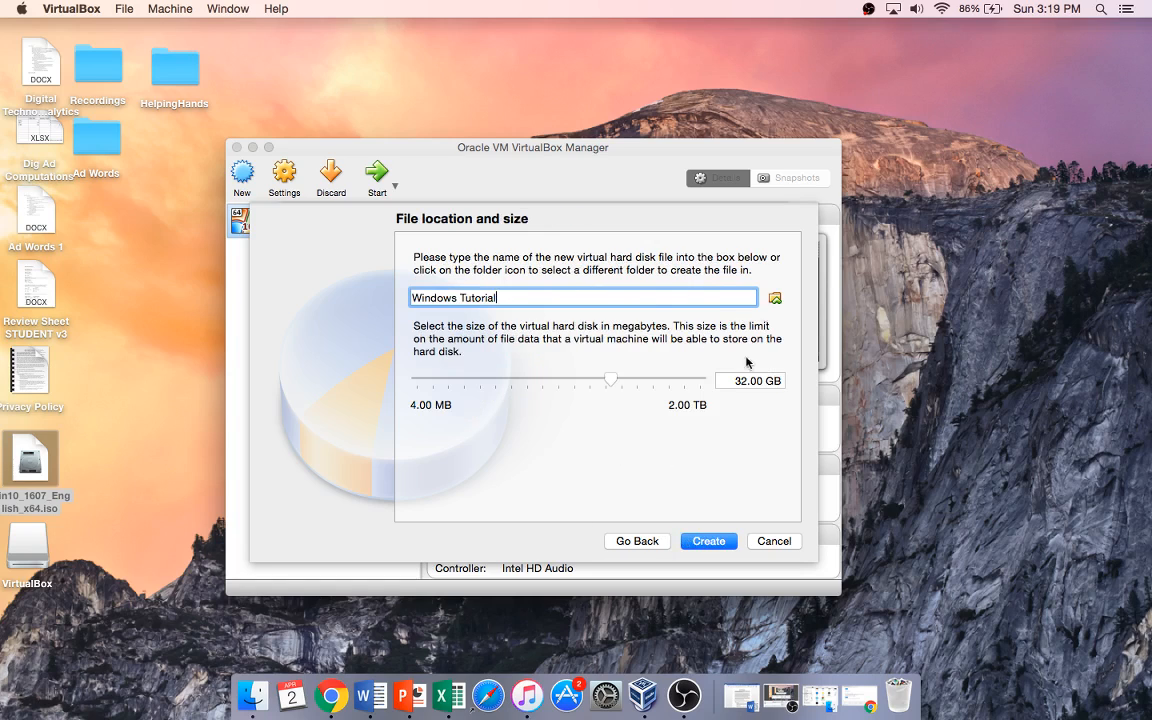
click(701, 541)
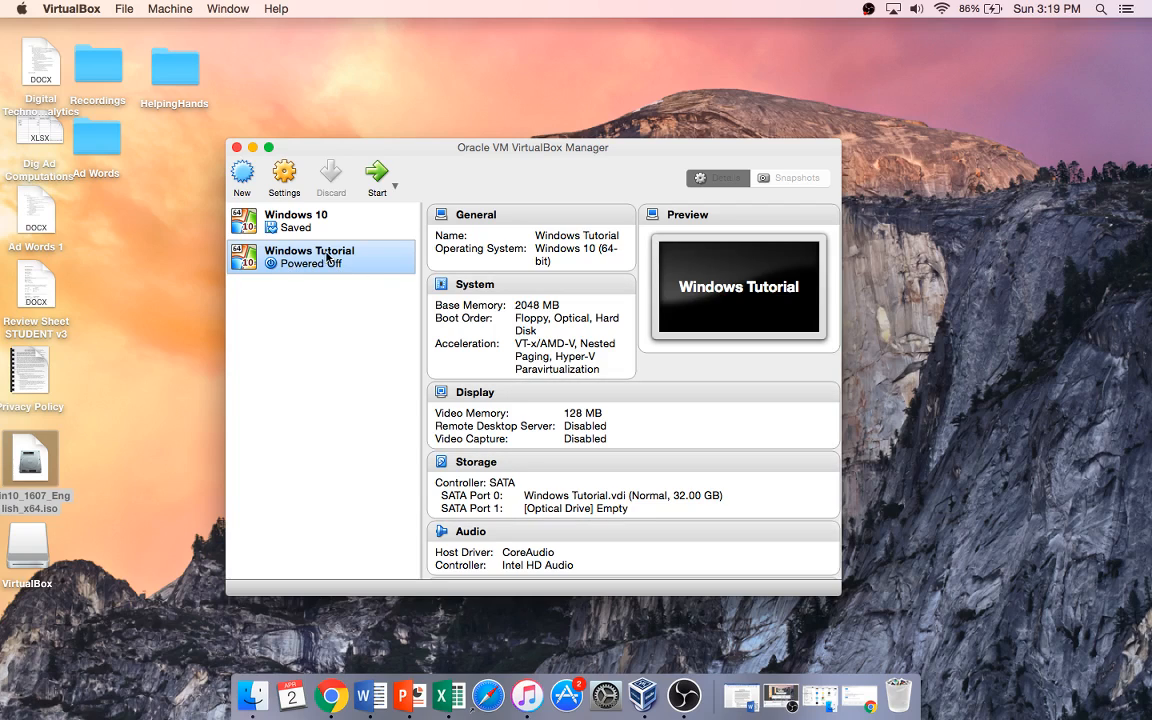
Start the Windows Tutorial virtual machine
click(378, 178)
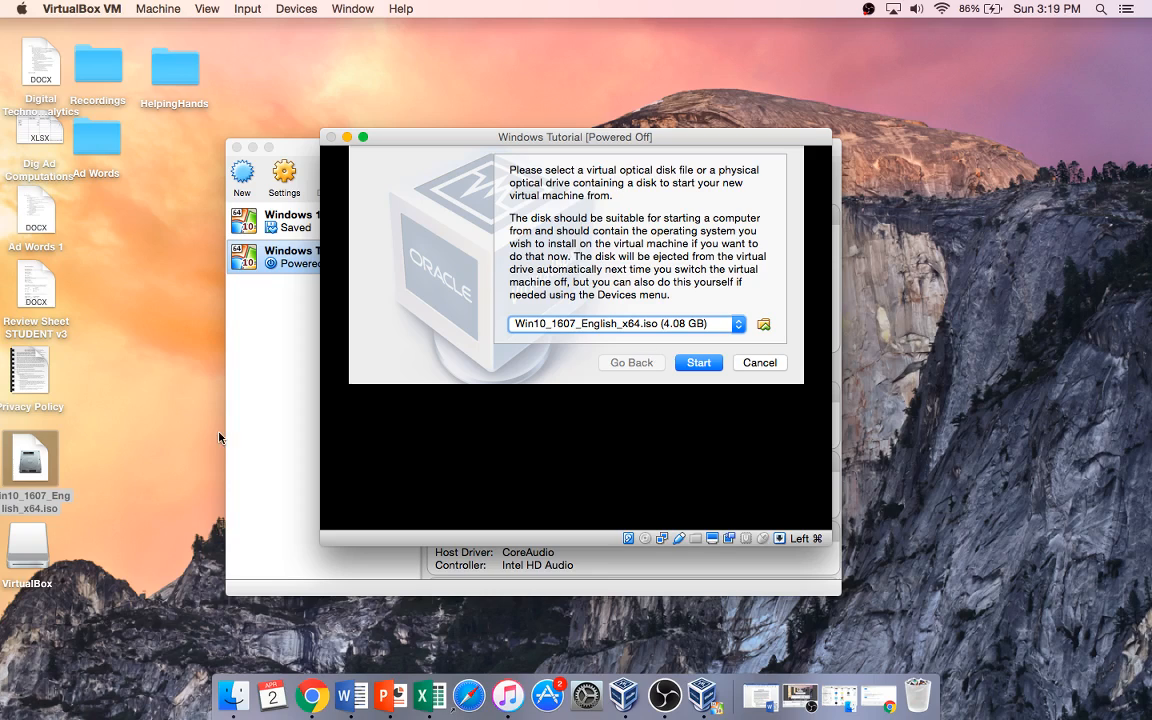
click(762, 326)
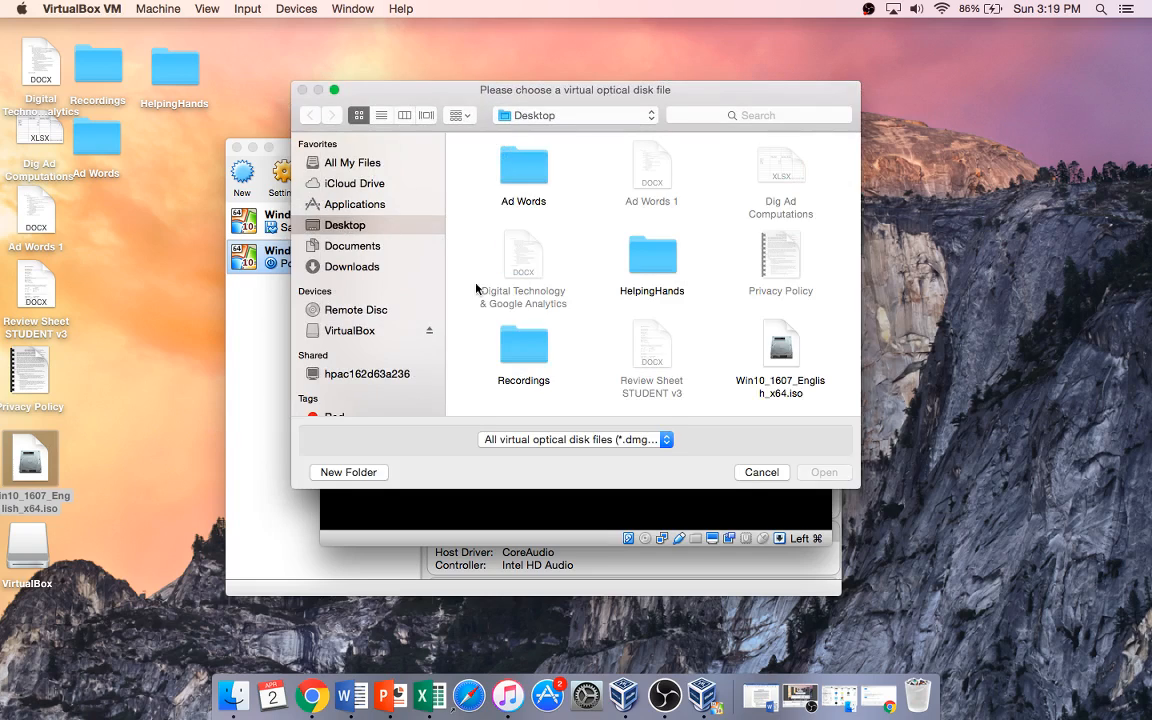
scroll(668, 358, down, 1)
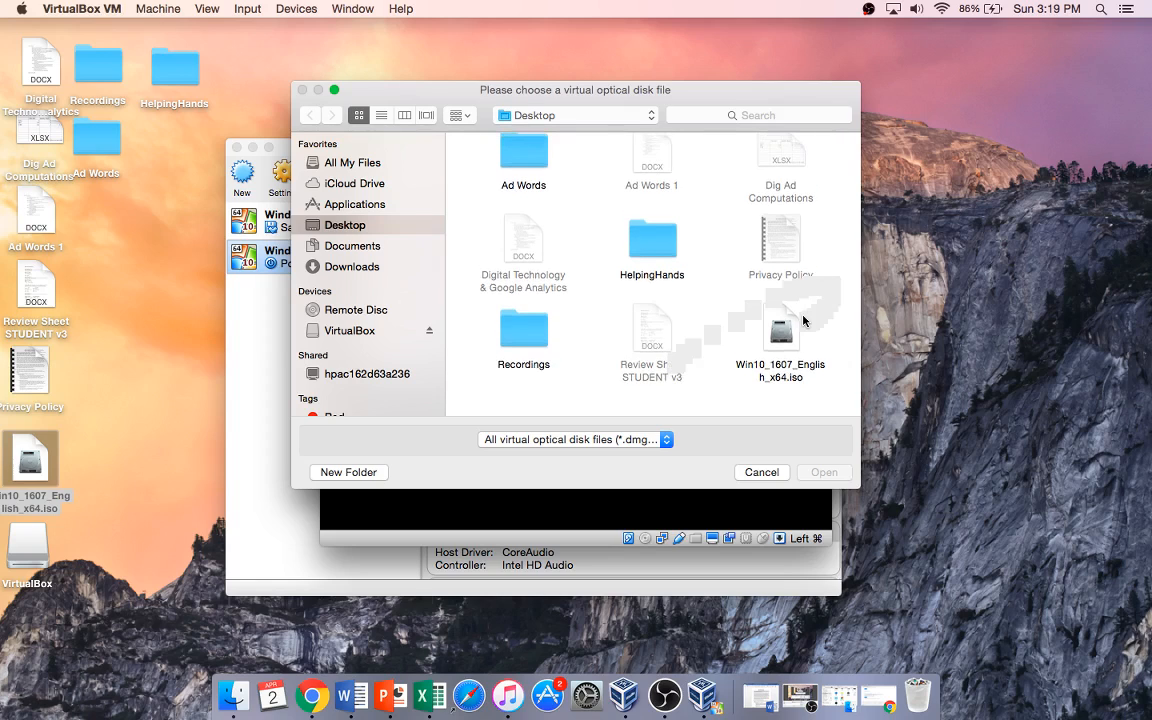
click(752, 473)
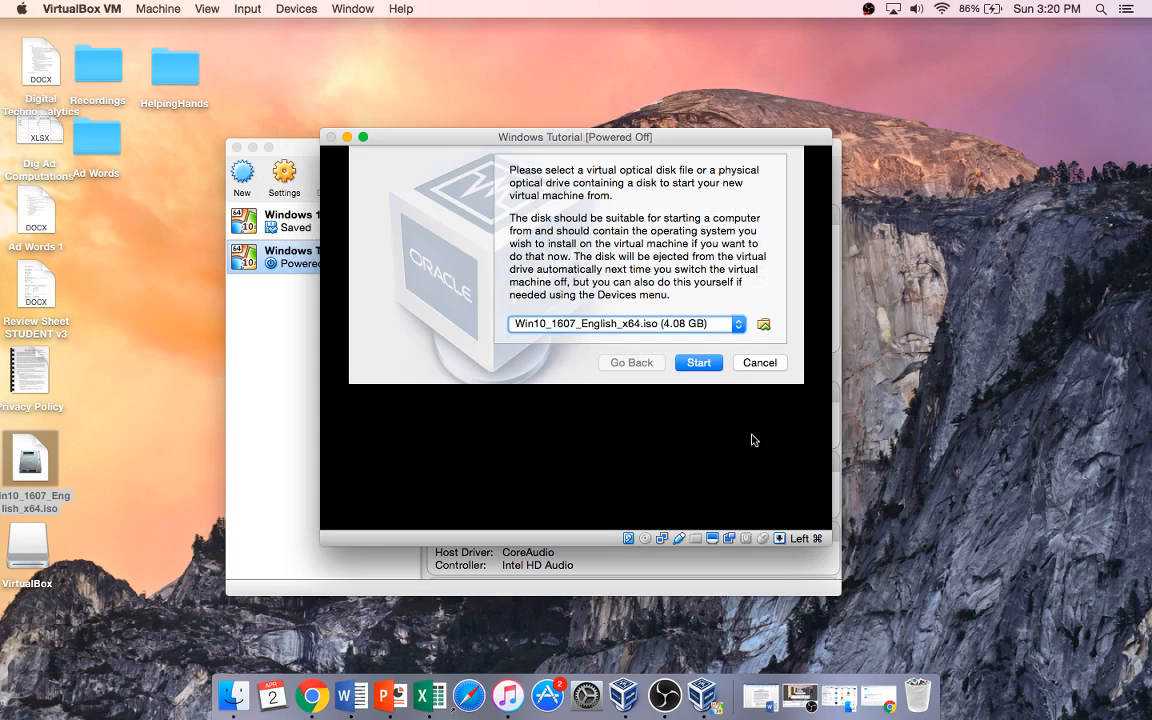
Boot the machine from Win10_1607_English_x64.iso and accept English (United States) with the US keyboard in Windows Setup
click(697, 363)
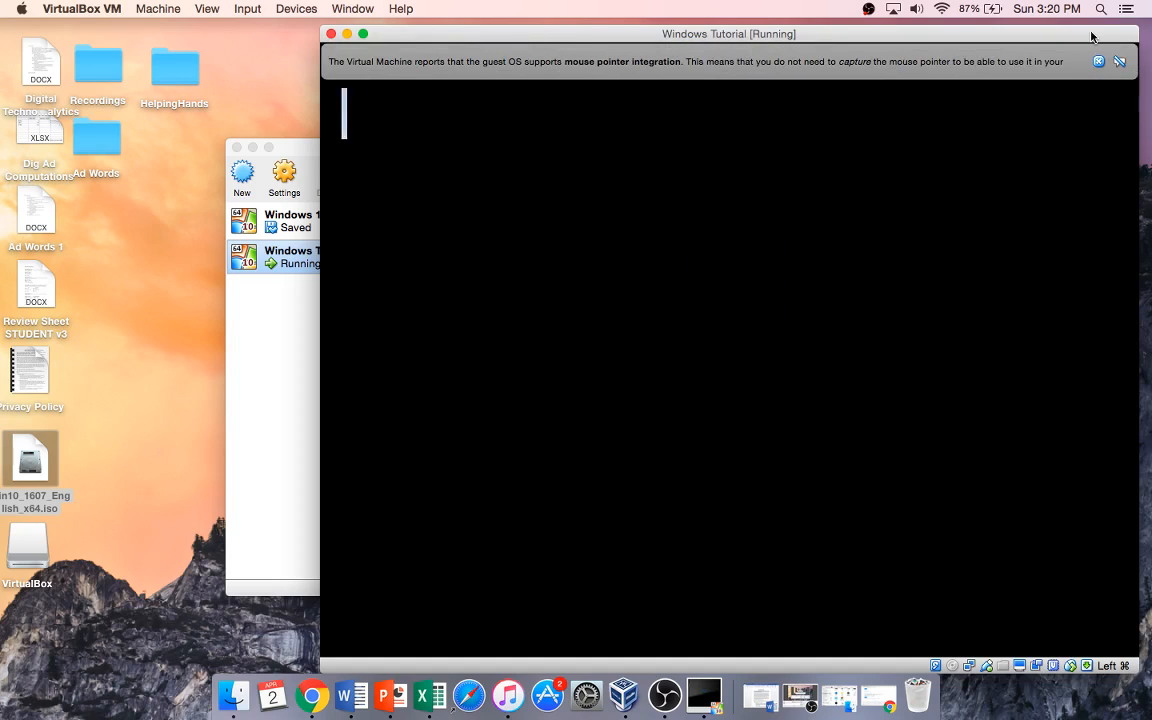
click(1098, 62)
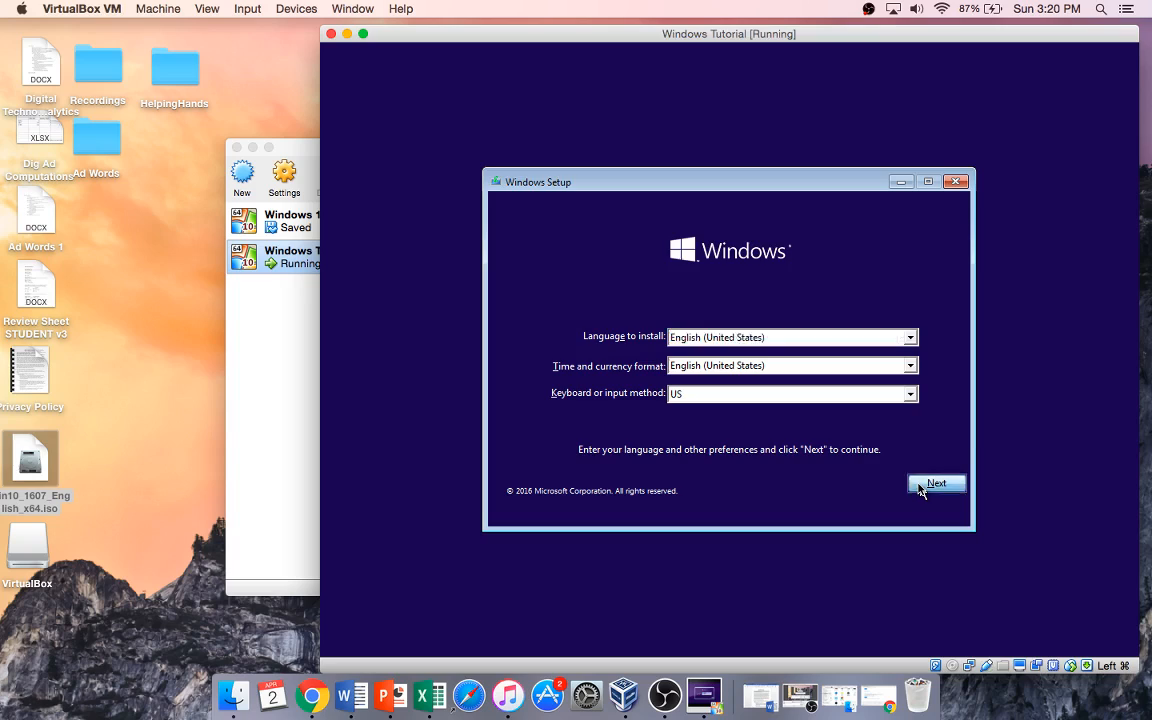
click(930, 484)
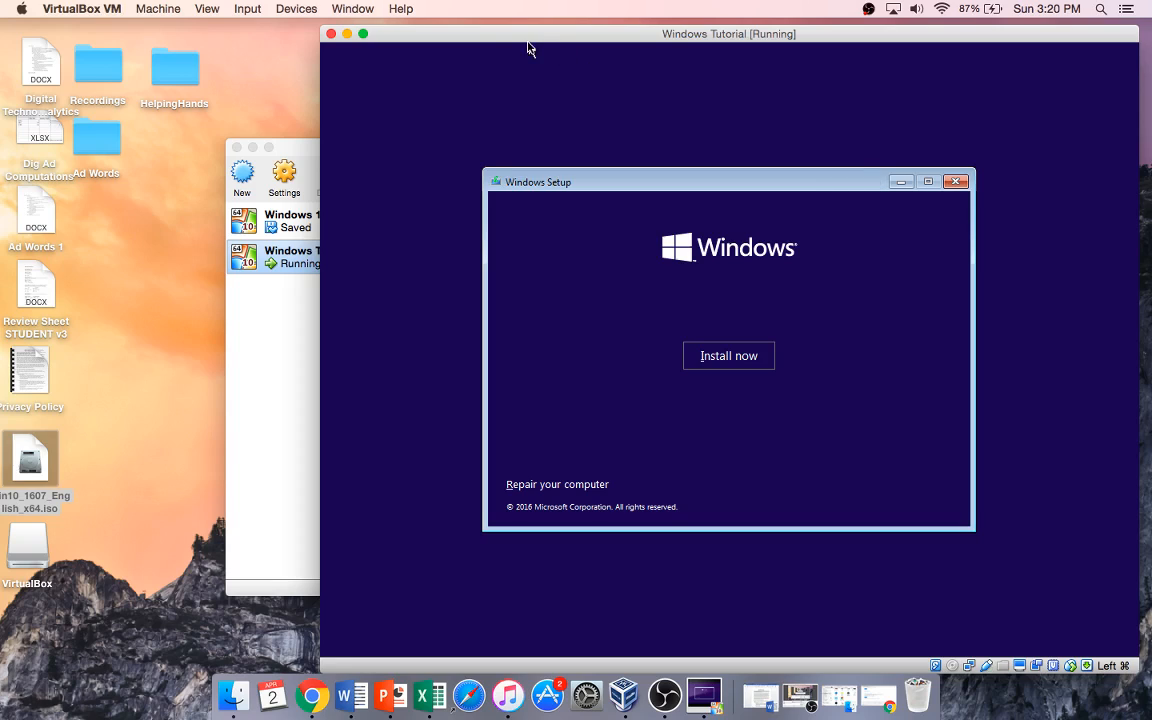
Close the Windows Tutorial virtual machine with its machine state saved
click(331, 35)
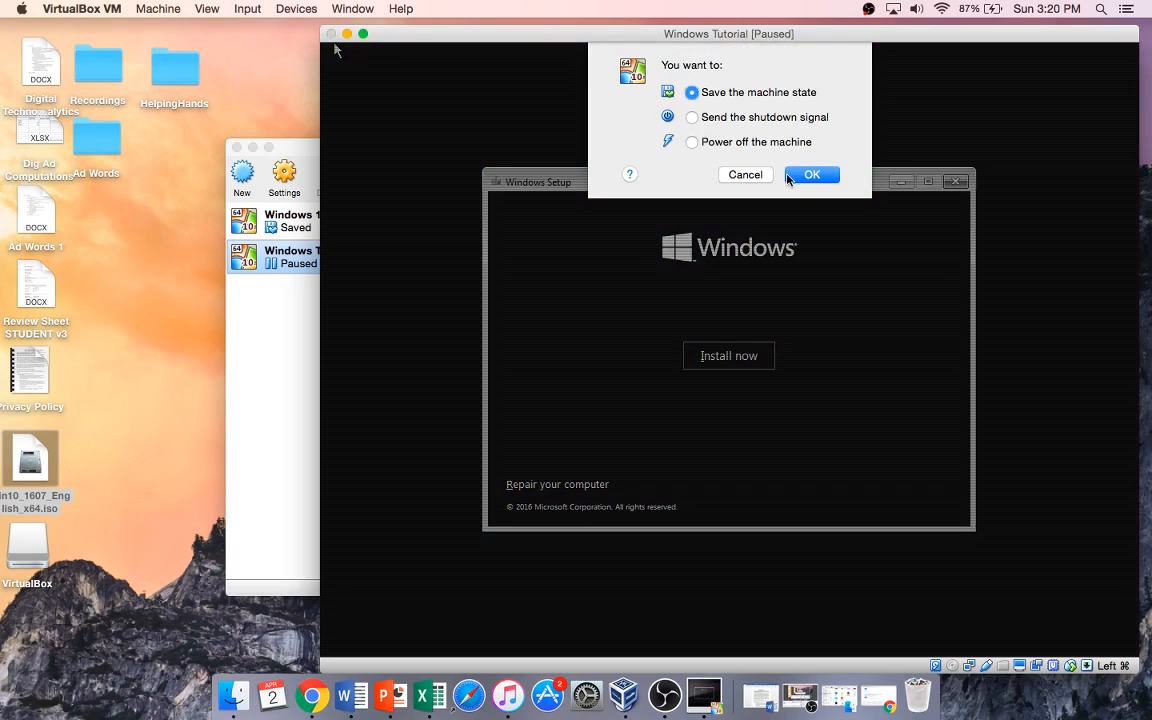
click(790, 176)
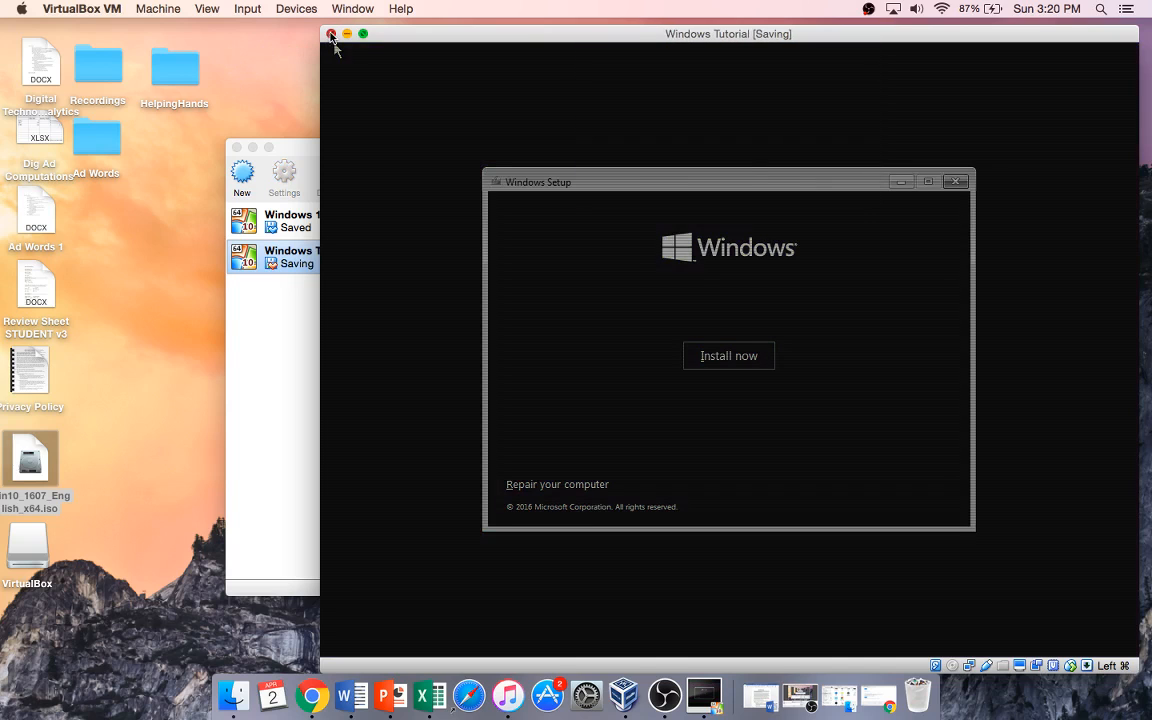
click(331, 36)
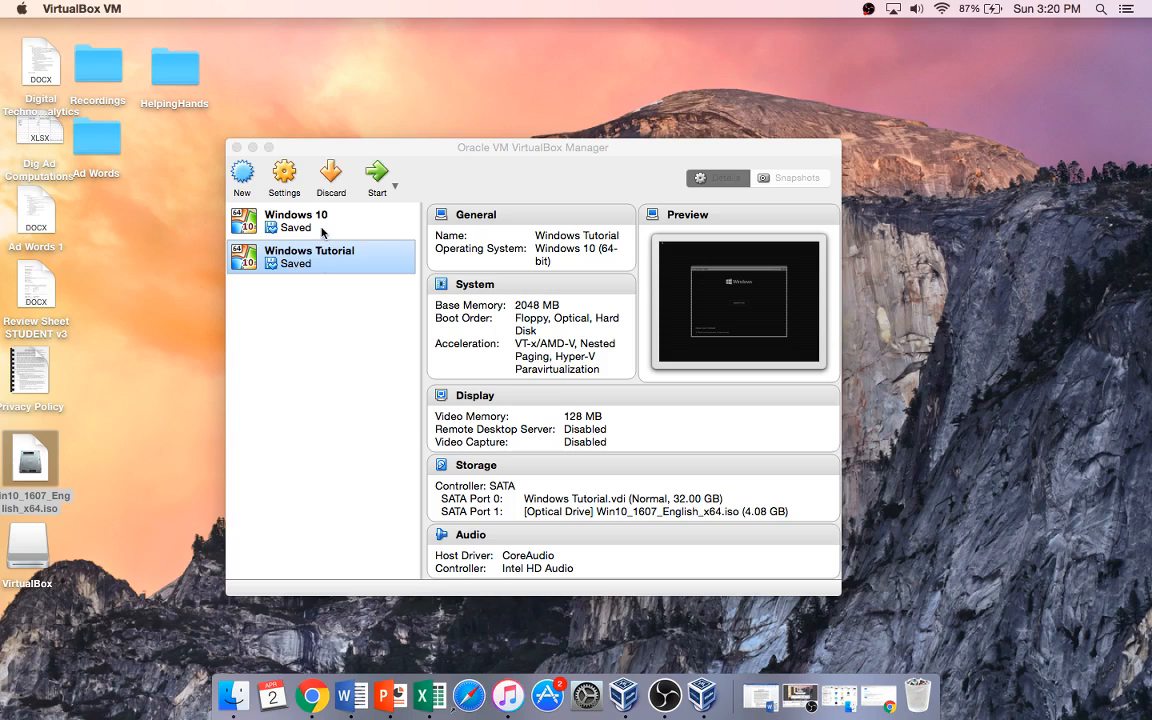
Start the saved Windows 10 virtual machine and switch its window to full screen
click(321, 229)
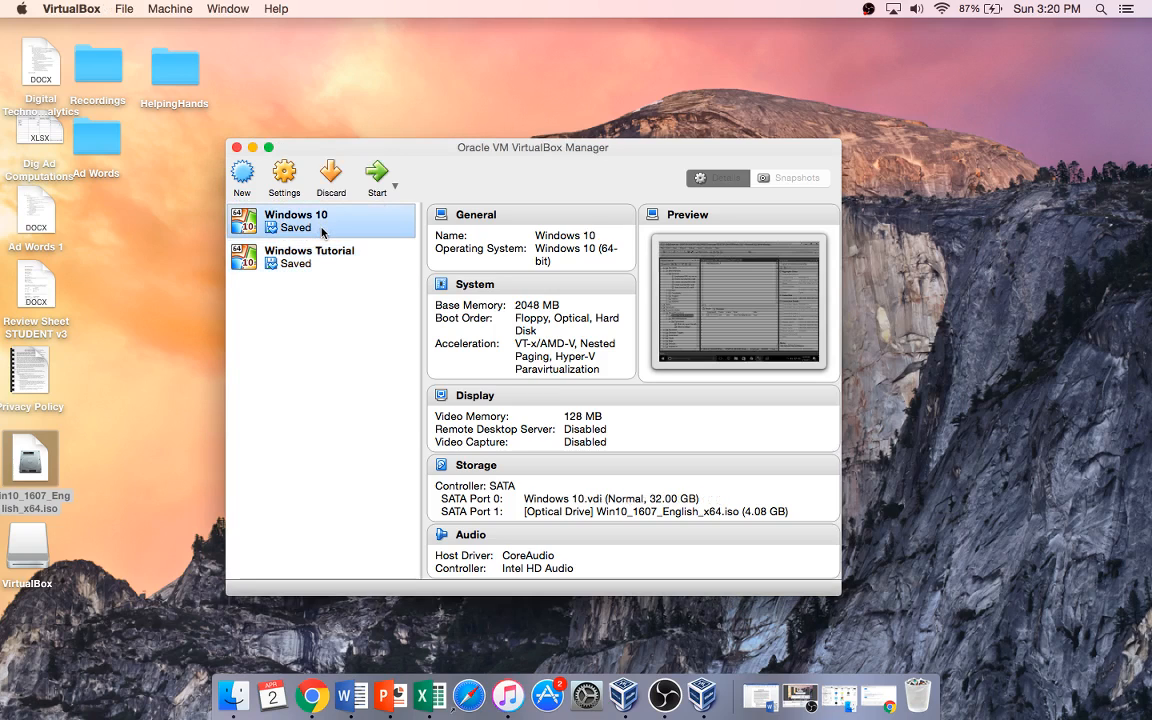
click(375, 173)
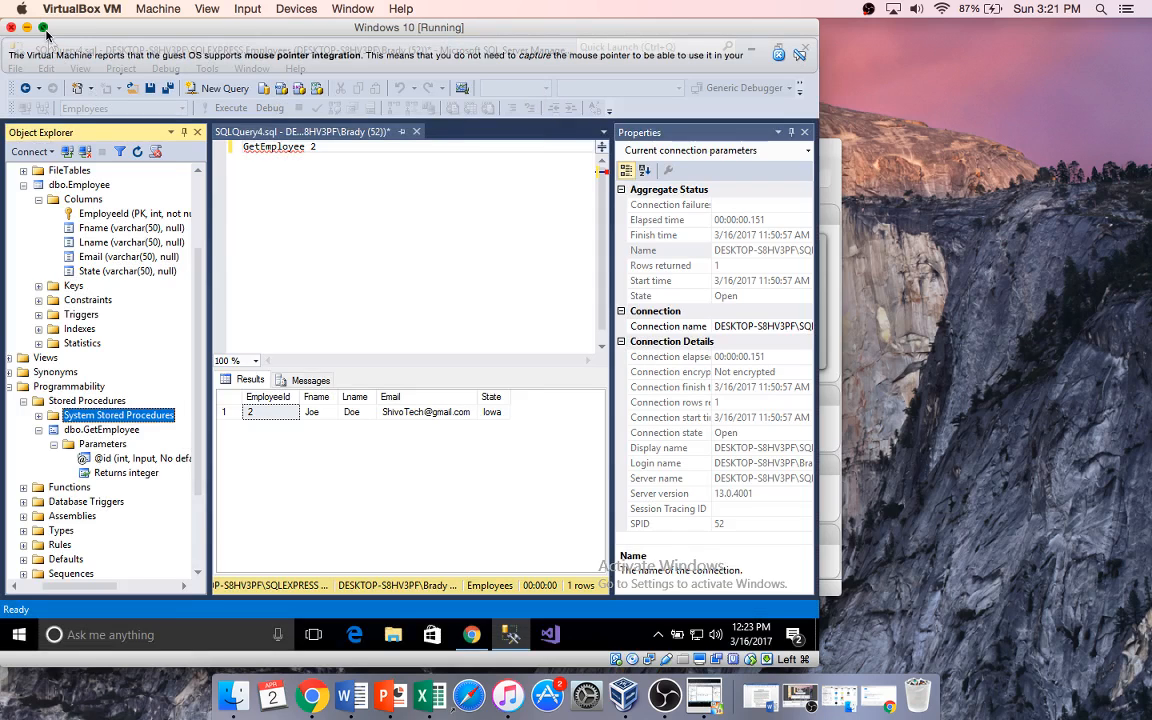
click(43, 27)
click(443, 209)
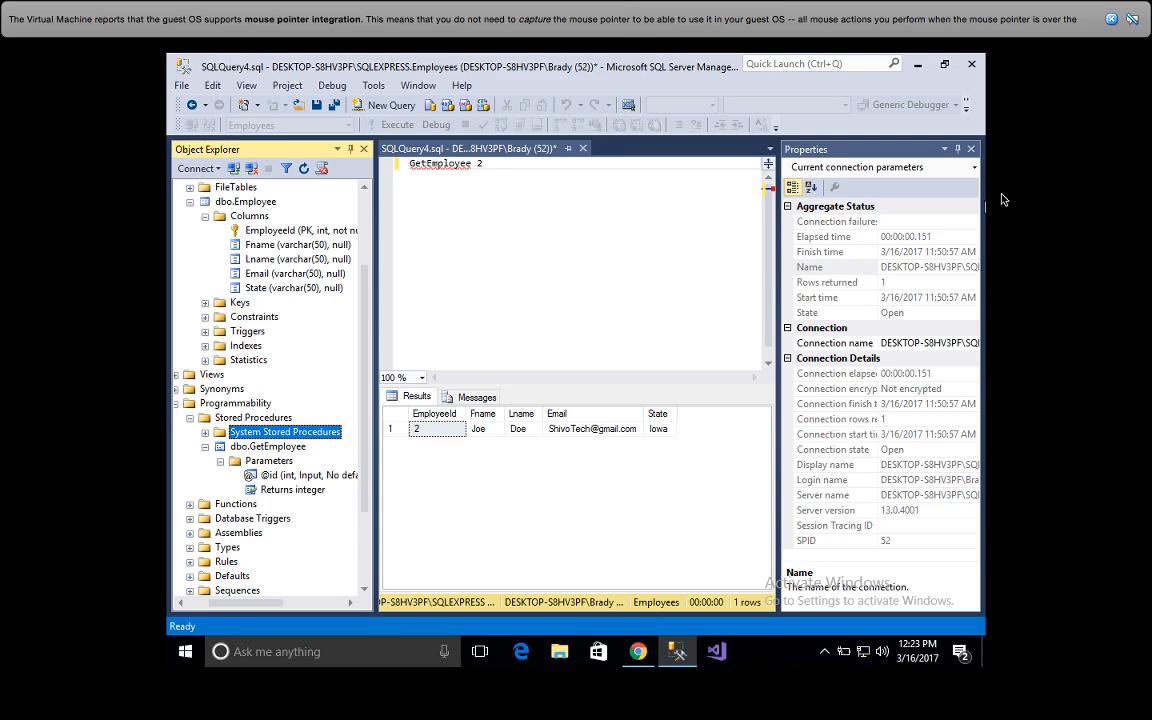
Close SQL Server Management Studio without saving SQLQuery4.sql, close the Chrome window, and dismiss the mouse pointer integration notice
click(970, 66)
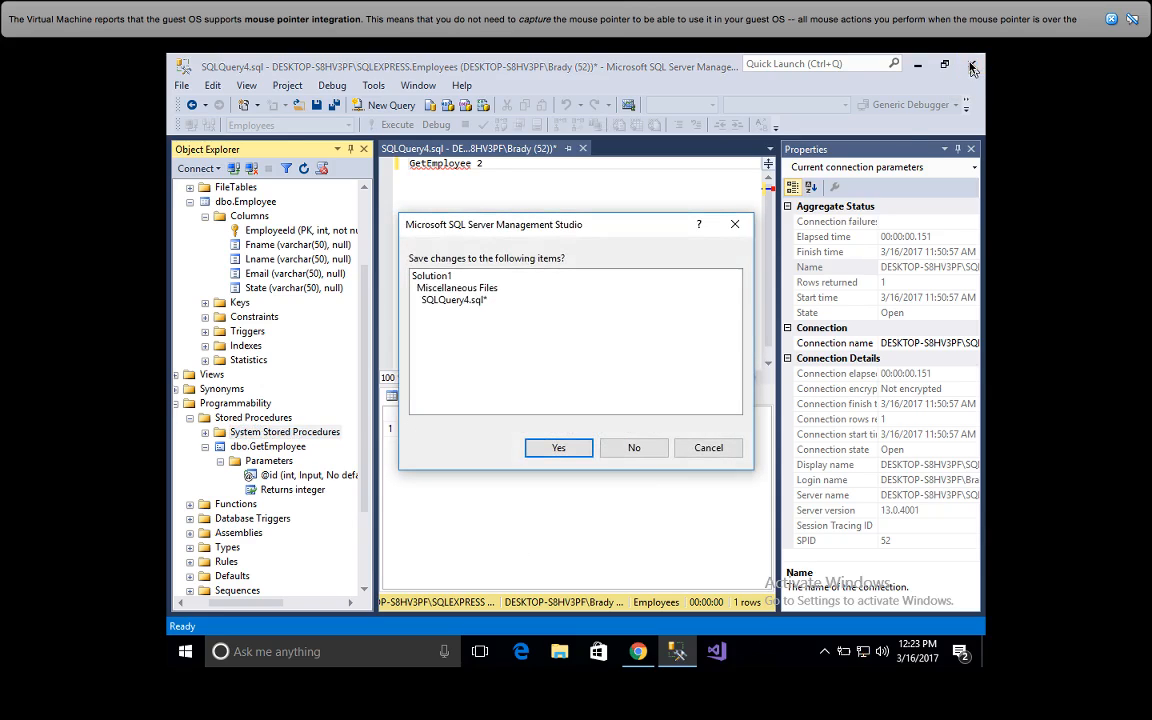
click(634, 448)
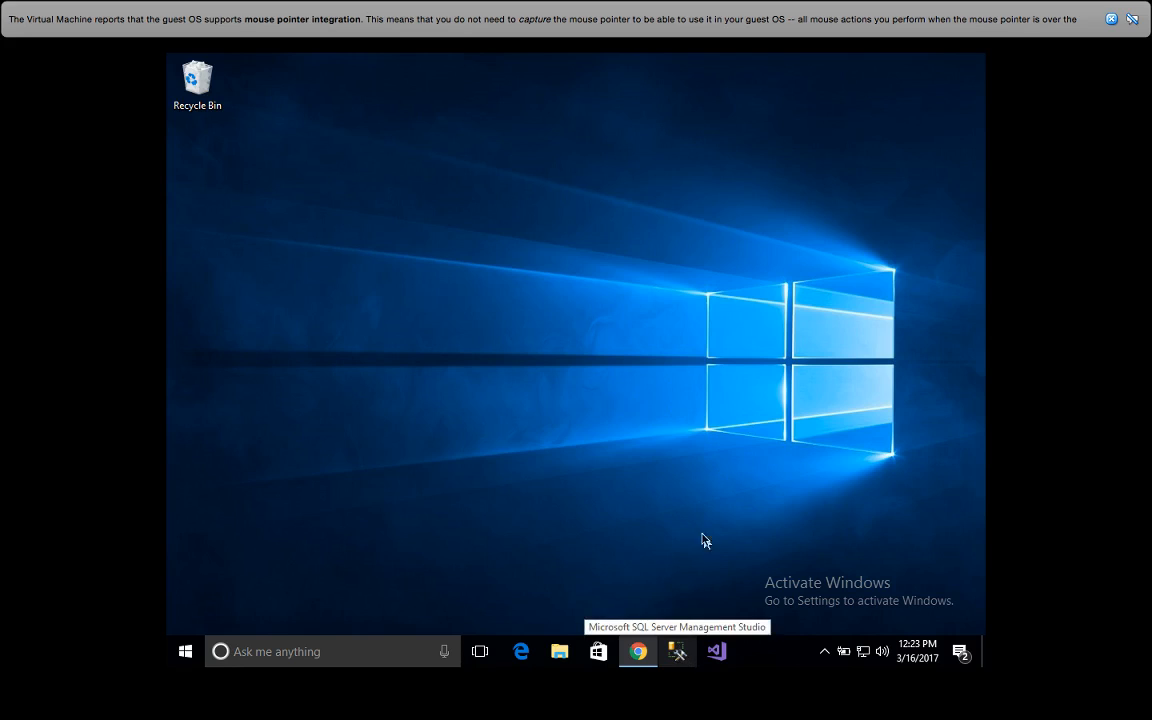
mouse_move(634, 652)
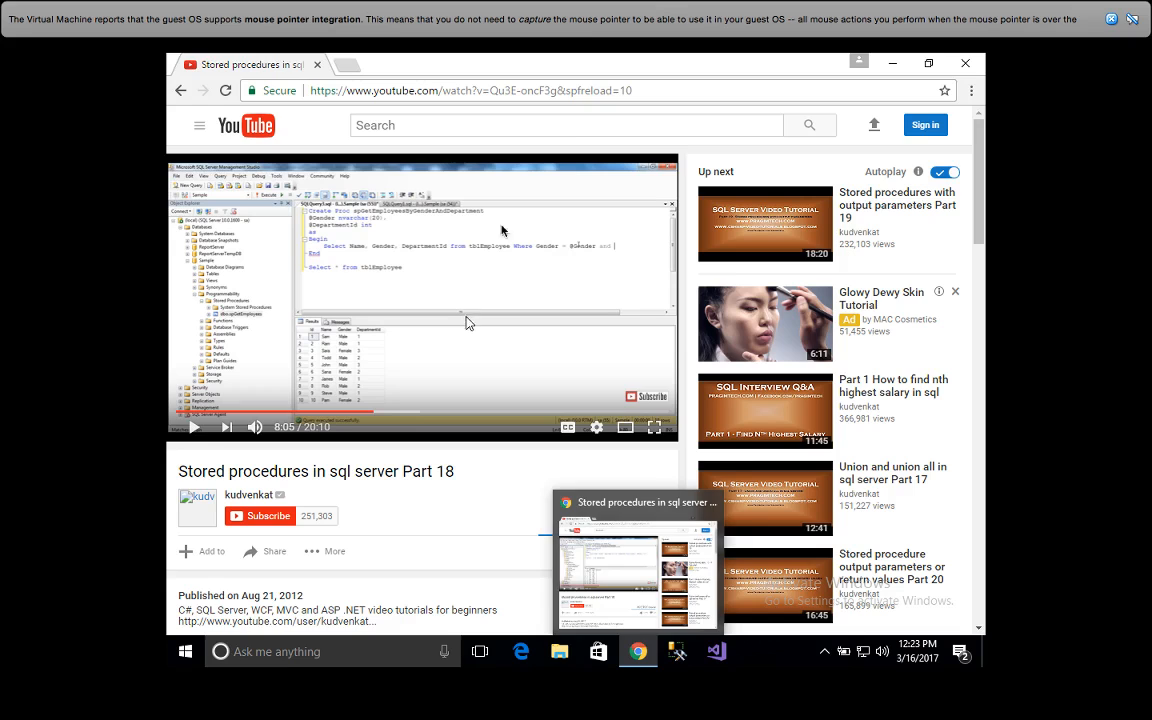
click(620, 600)
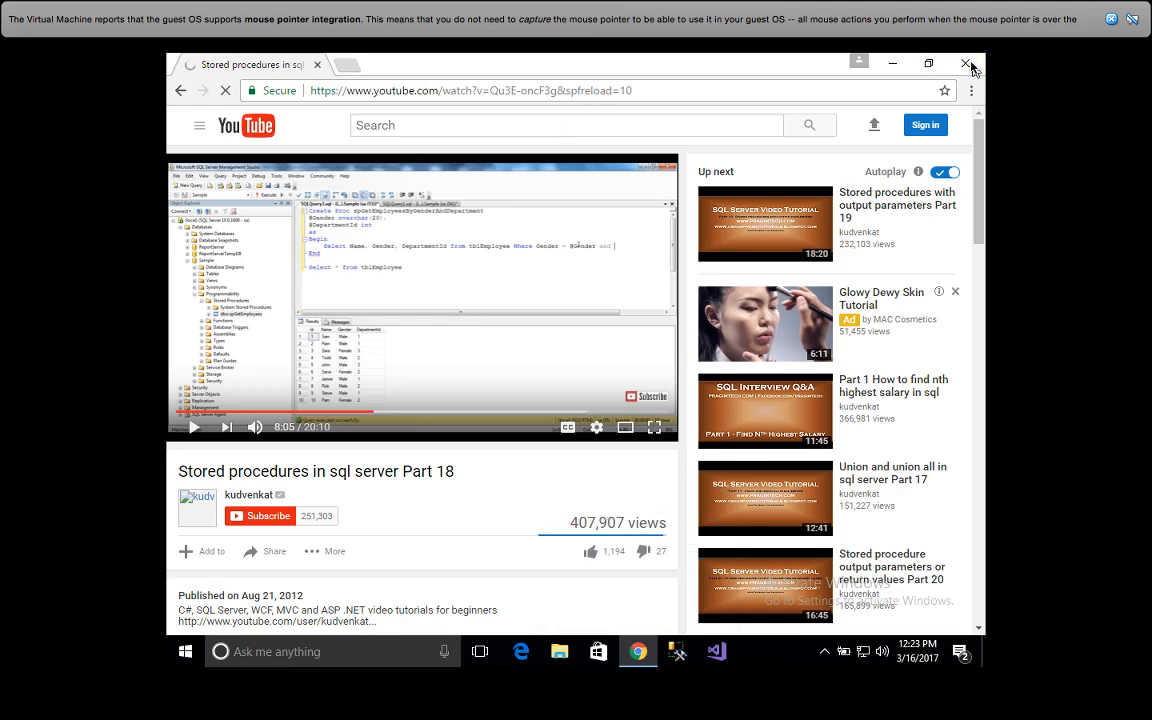
click(967, 65)
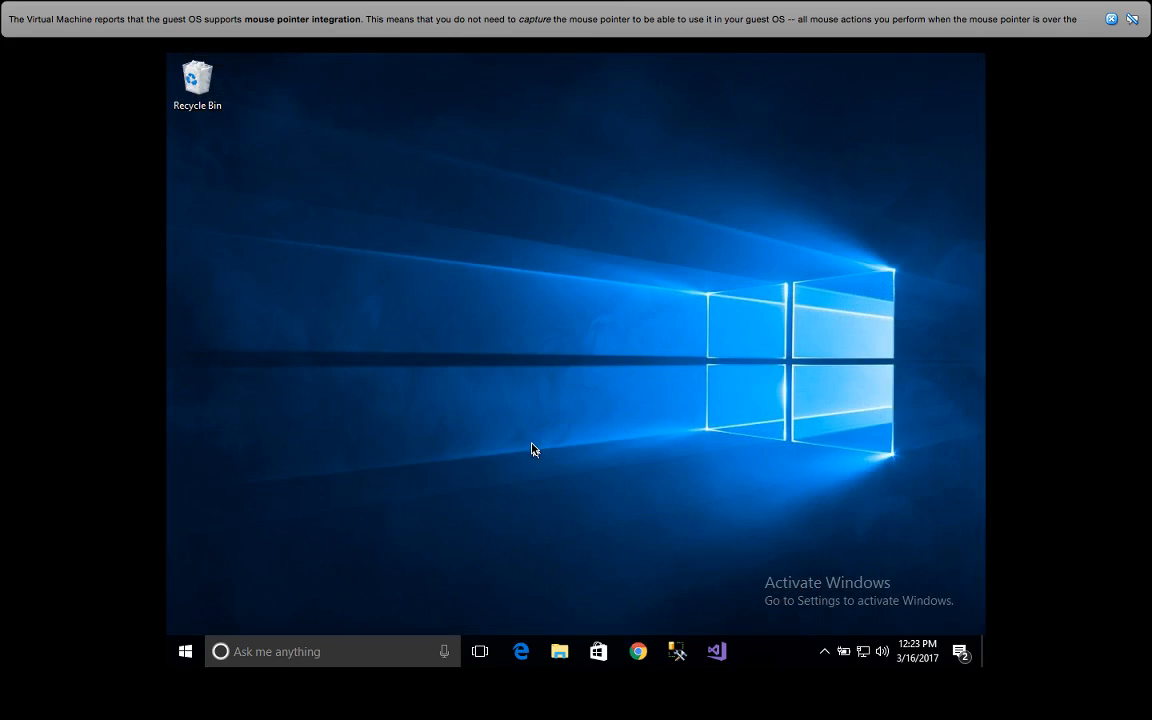
click(1111, 19)
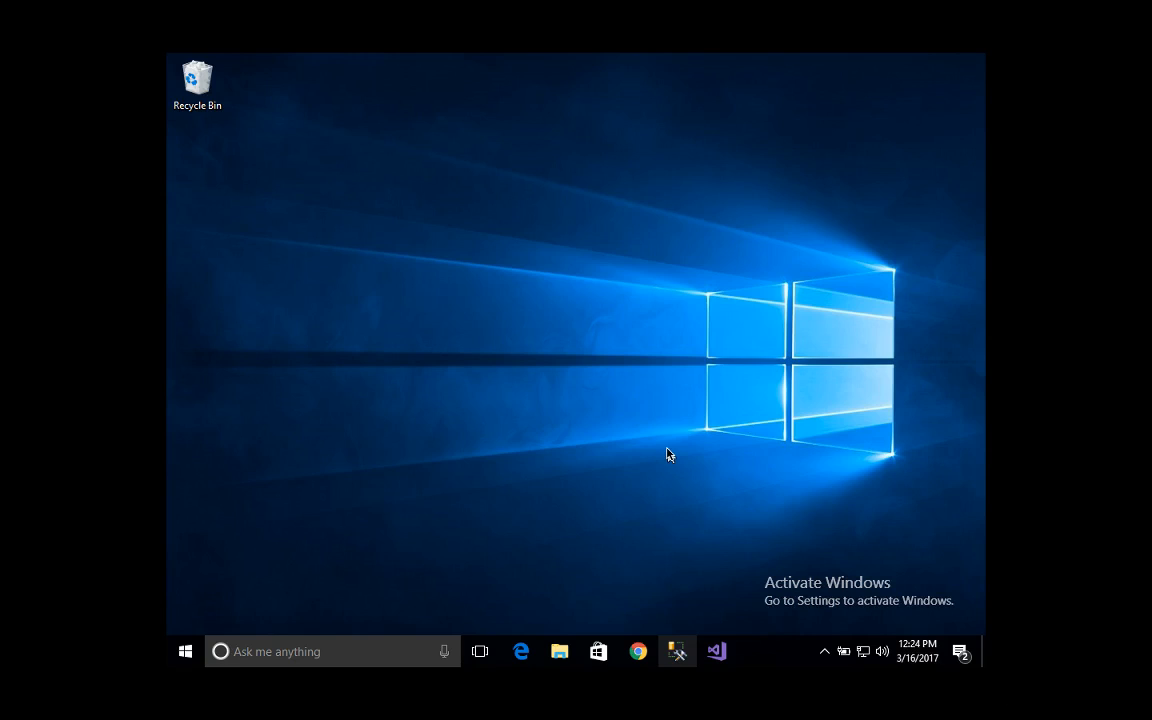
Close the Windows 10 virtual machine with its machine state saved
click(716, 651)
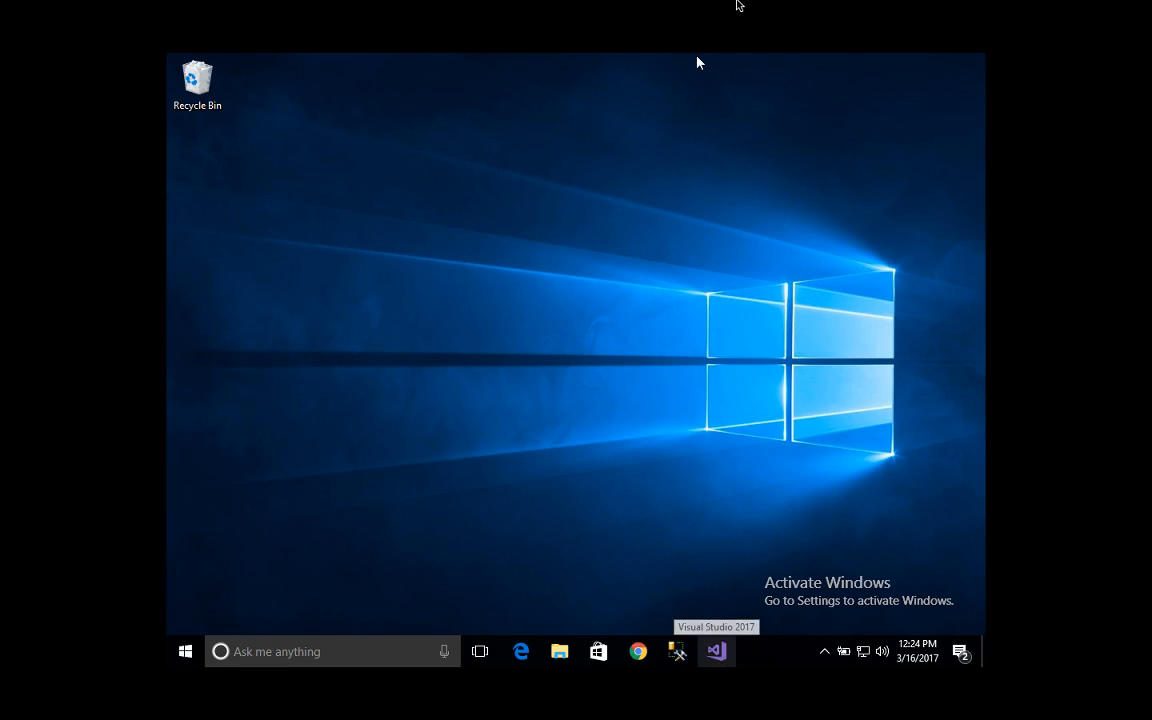
mouse_move(738, 4)
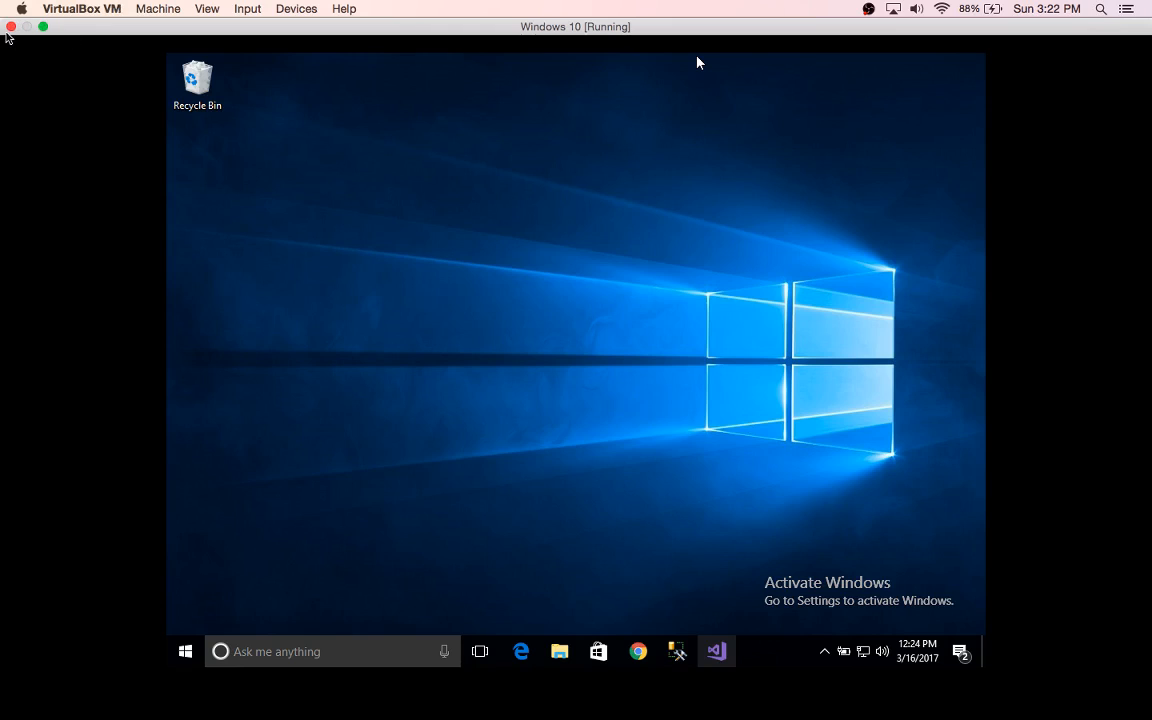
click(11, 26)
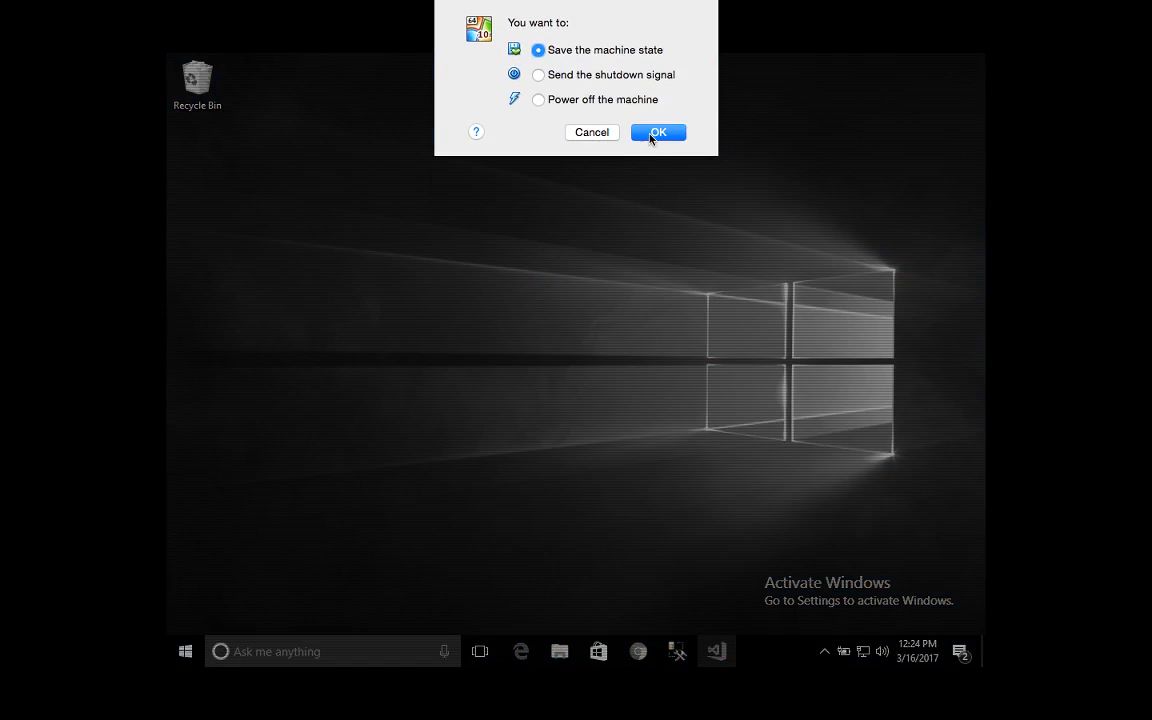
click(656, 133)
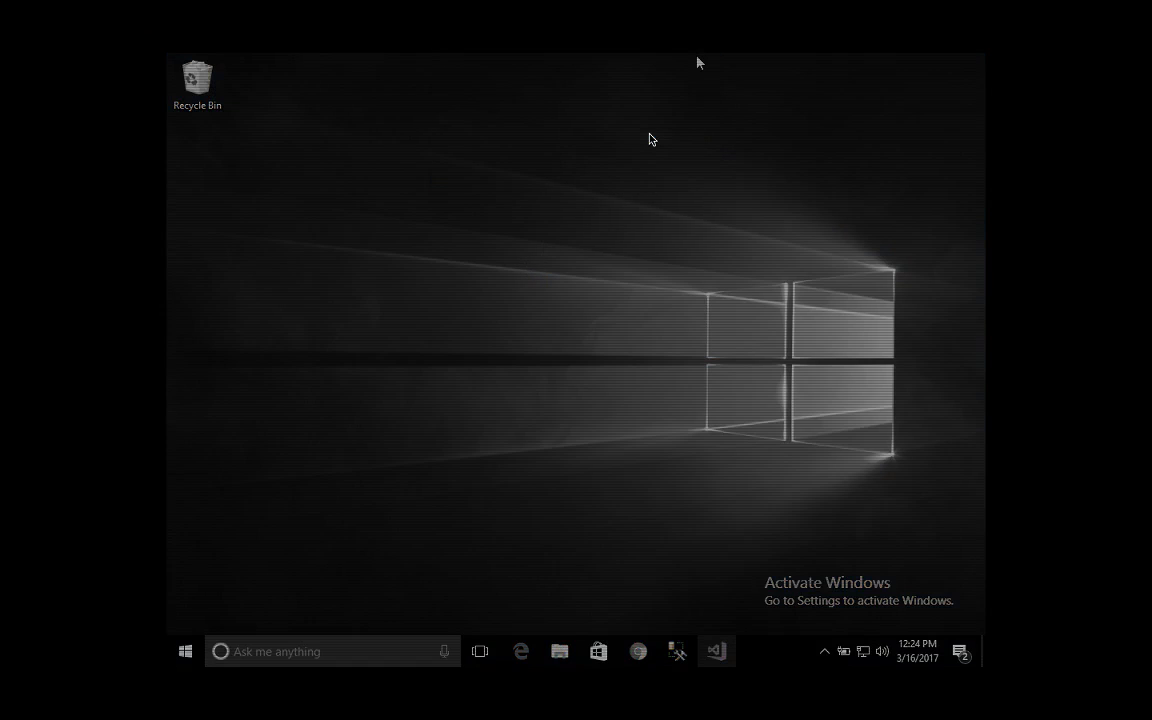